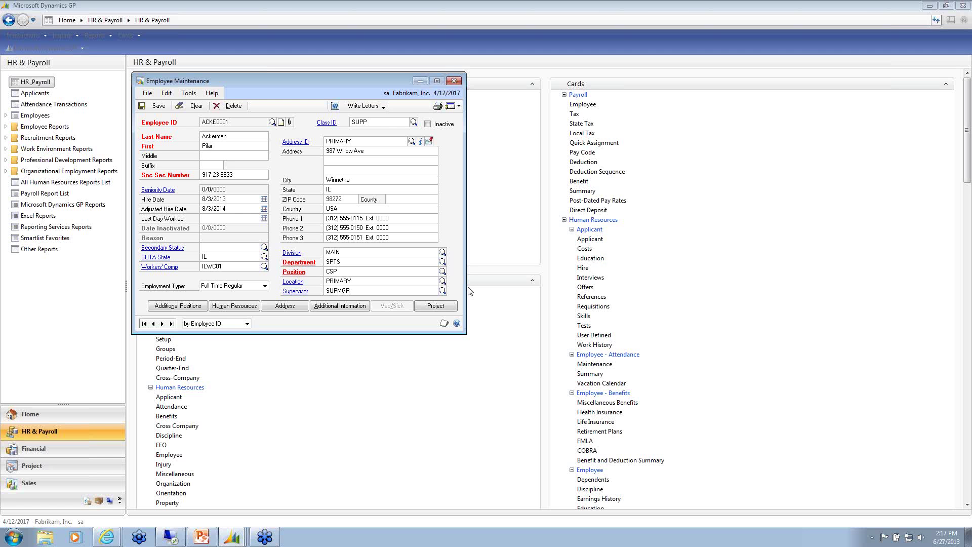
Review the employee's additional information record, including the birth date and minimum net pay fields, and close it
left_click(333, 308)
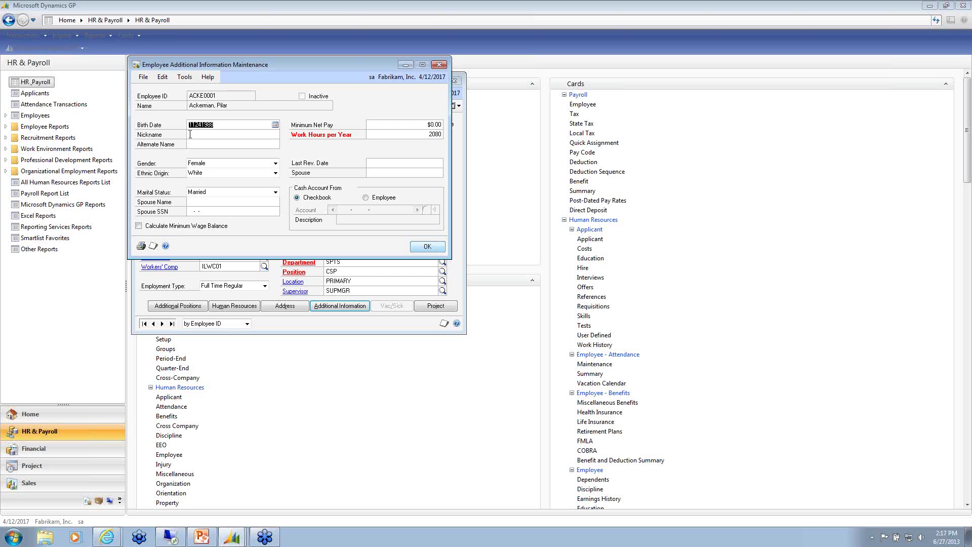
left_click(192, 135)
left_click(410, 125)
left_click(427, 249)
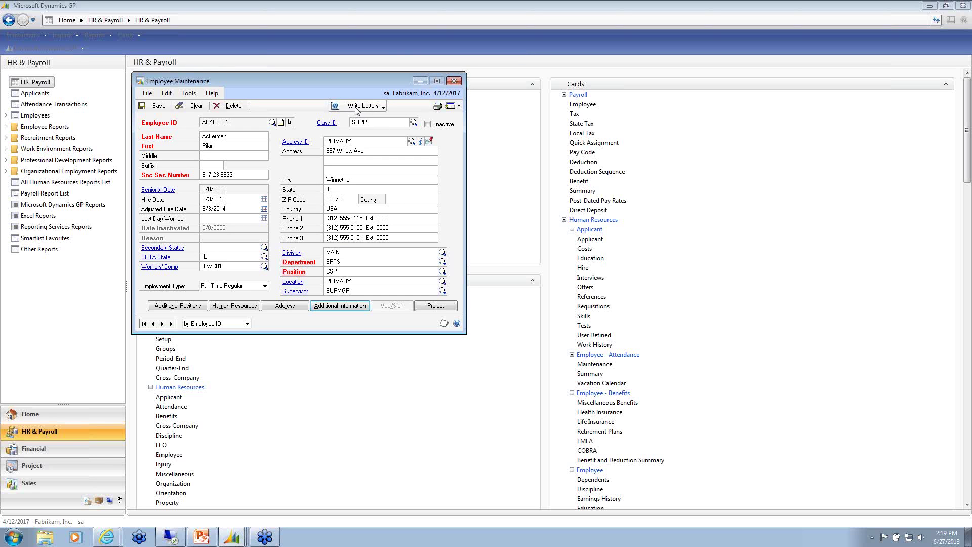
Prepare an employee letter from the Employee Birthday template for the current employee and bring up the finished letter in Word
left_click(357, 109)
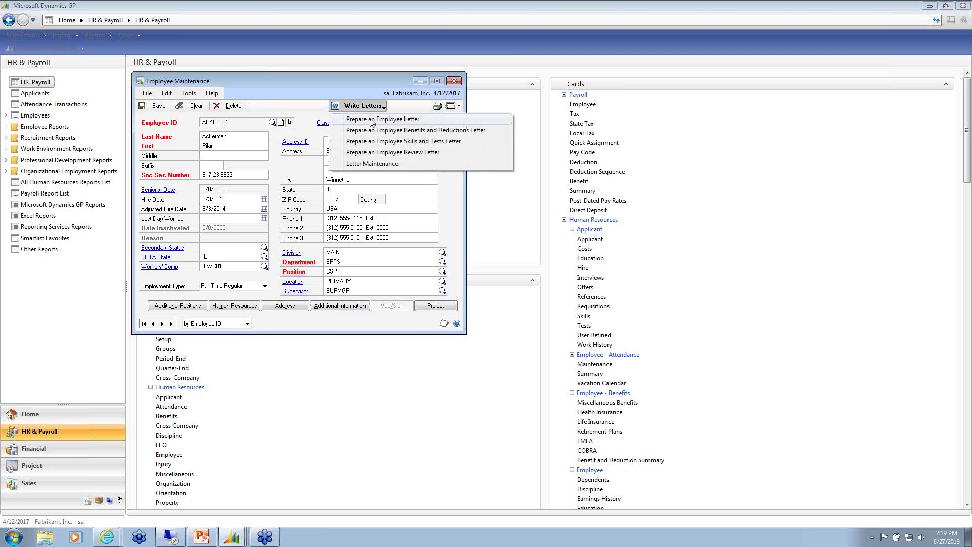
left_click(372, 121)
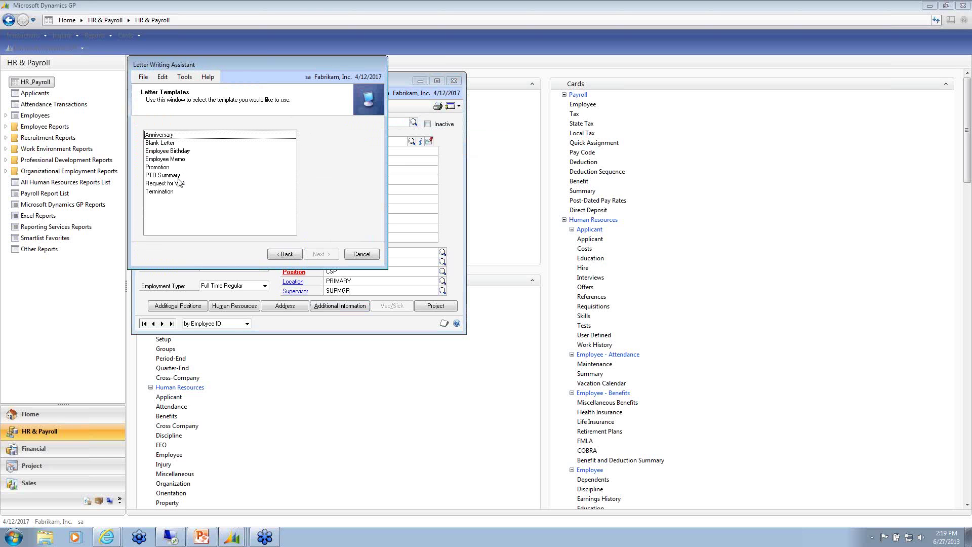
left_click(192, 153)
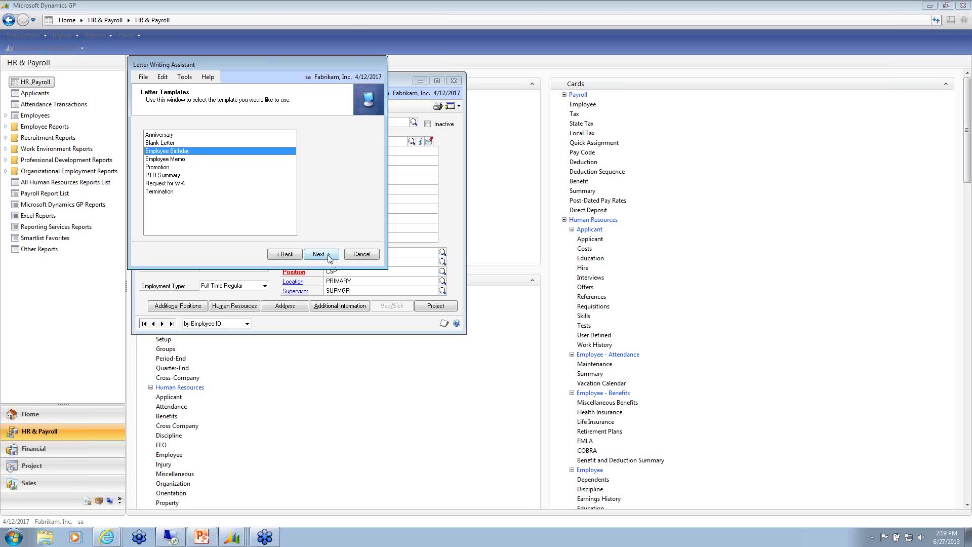
left_click(328, 257)
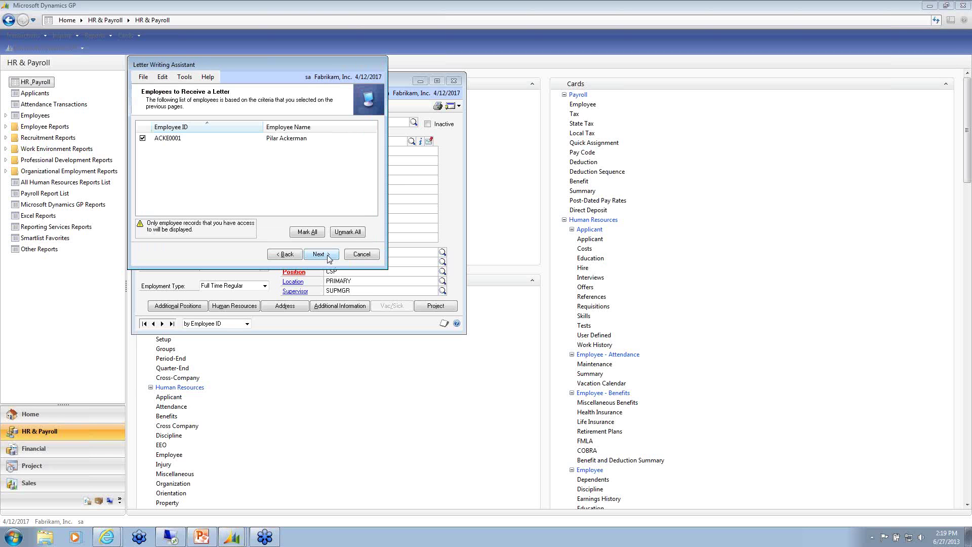
left_click(320, 255)
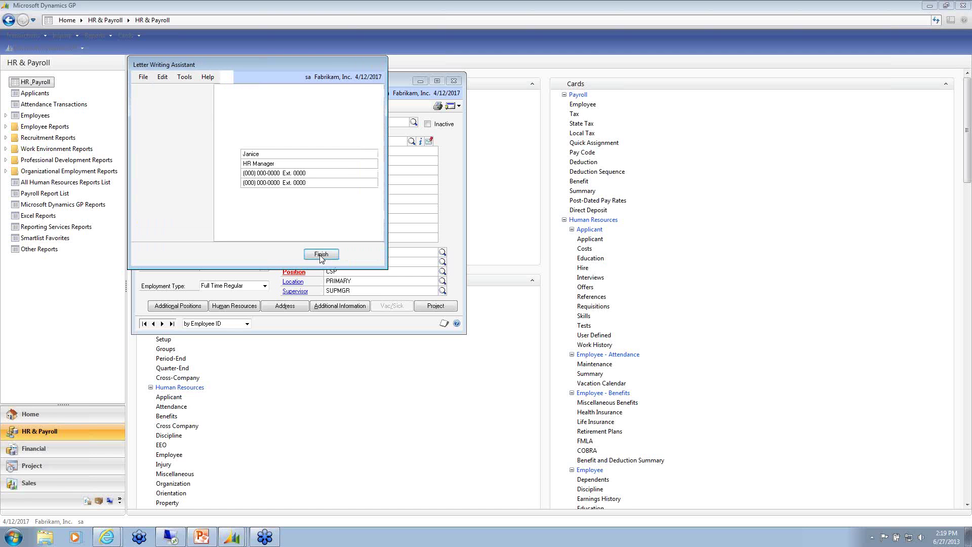
left_click(321, 255)
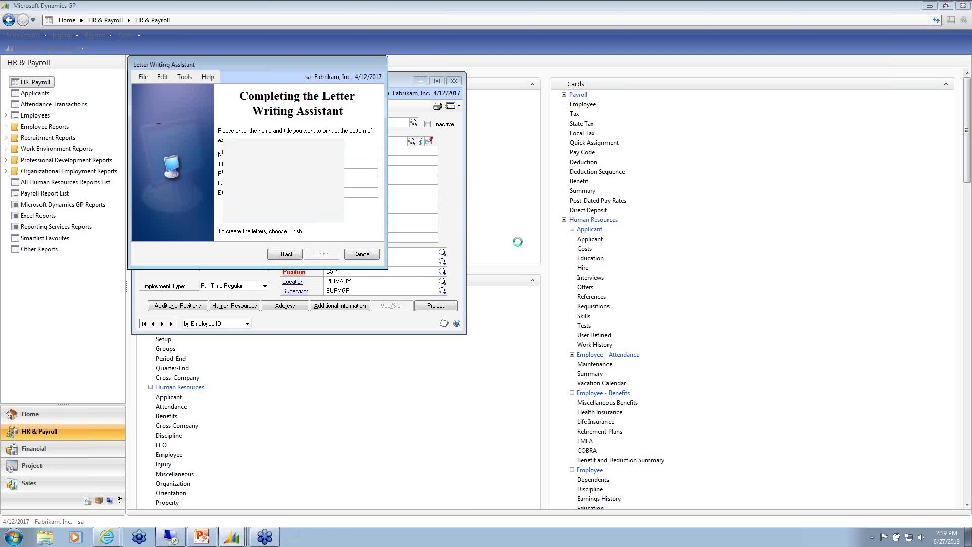
left_click(297, 537)
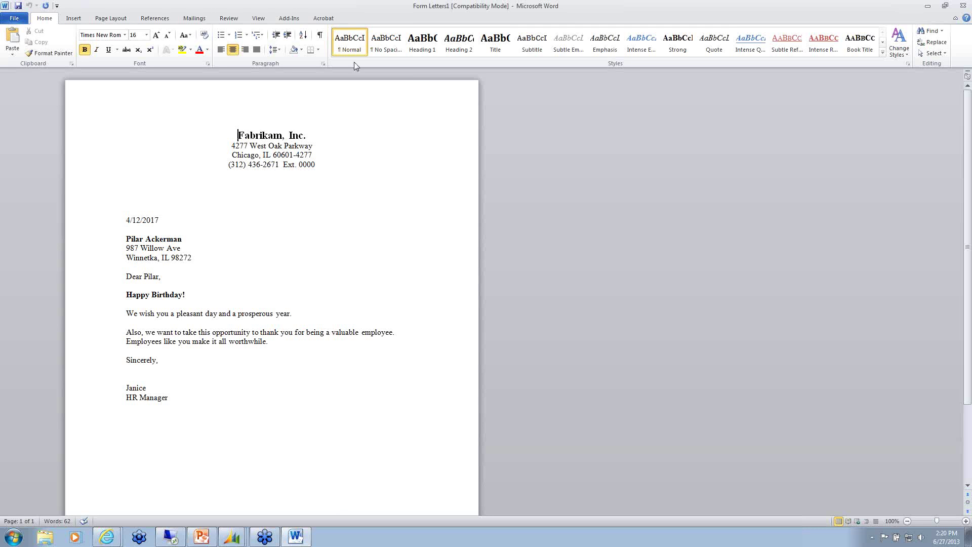
Exit Word without saving the birthday letter
left_click(12, 21)
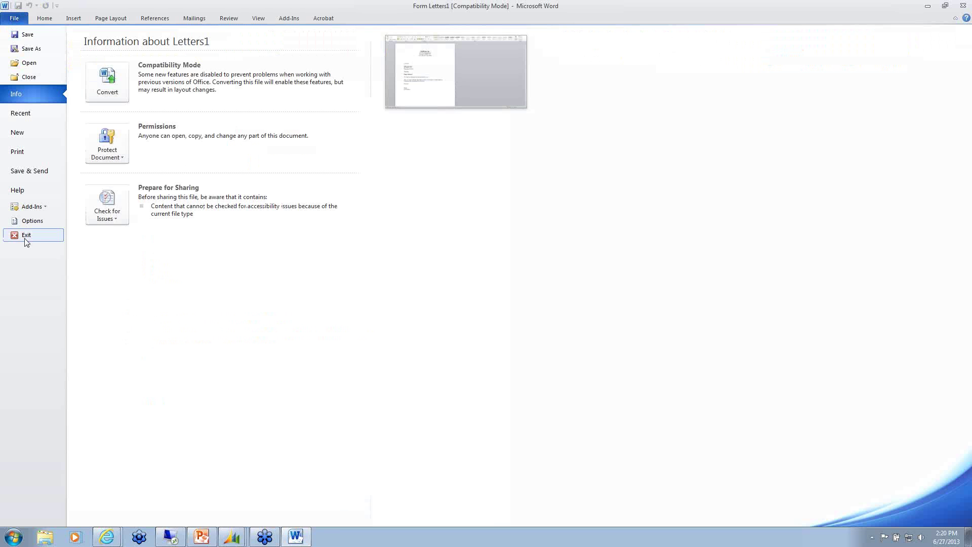
left_click(25, 238)
left_click(490, 283)
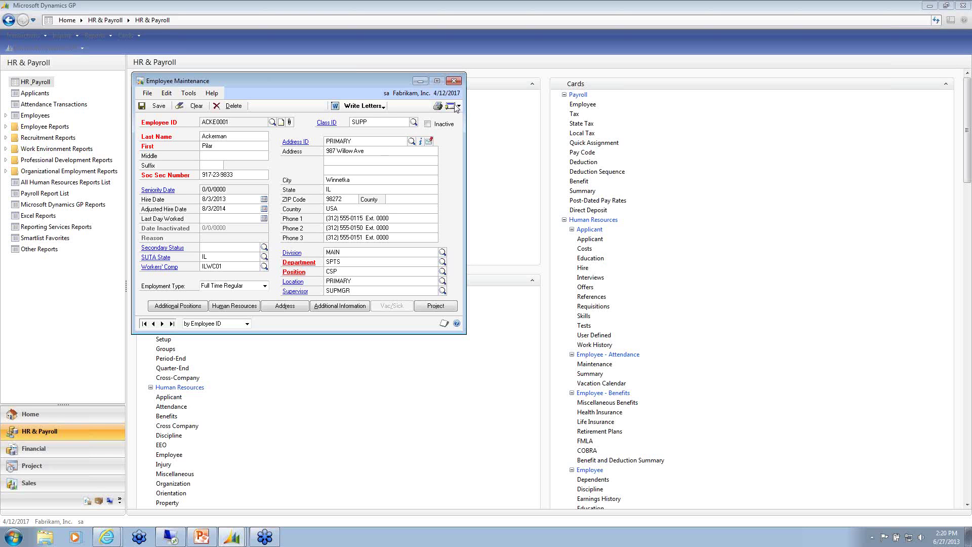
Open the employee's payroll pay code maintenance record from Employee Maintenance
left_click(458, 106)
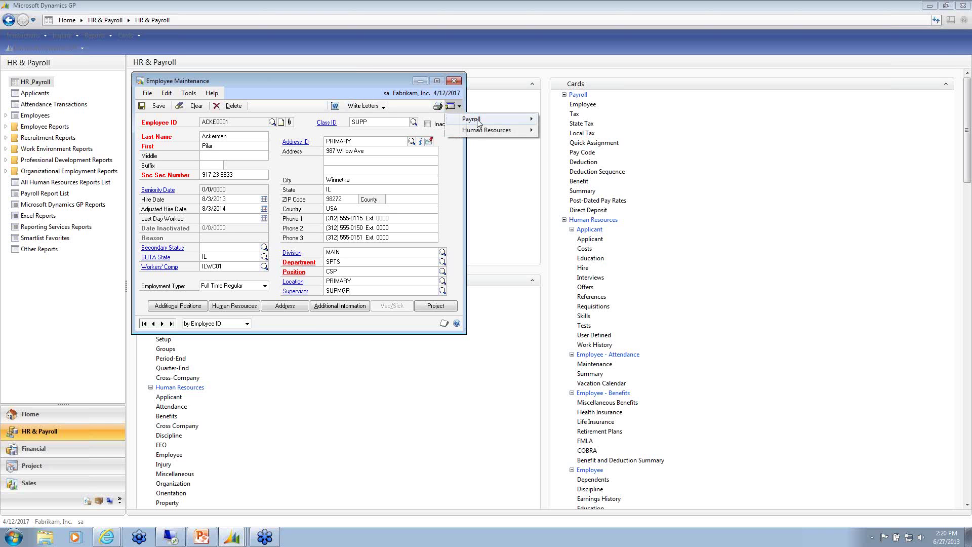
mouse_move(479, 123)
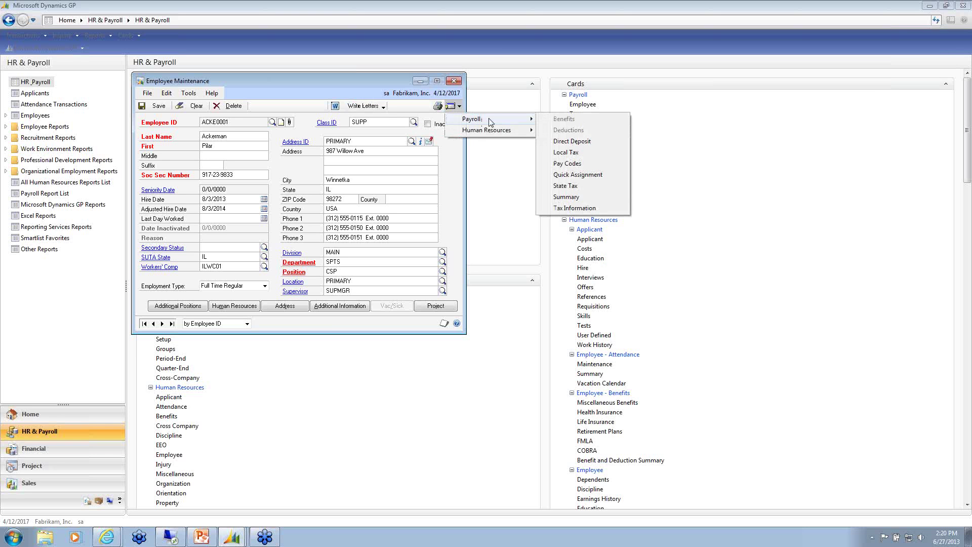
left_click(569, 163)
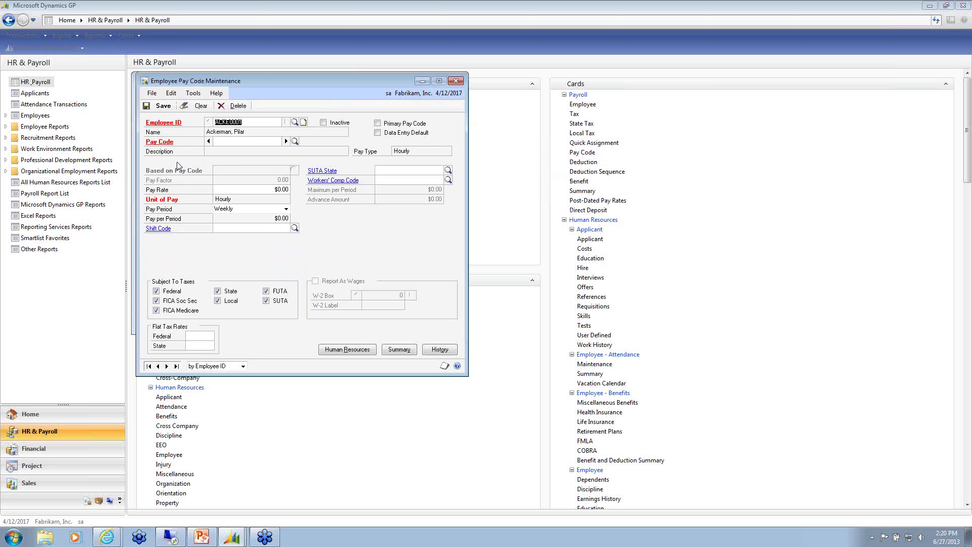
Open Pay Code Setup from the employee's pay code record and look through the existing pay codes
left_click(158, 142)
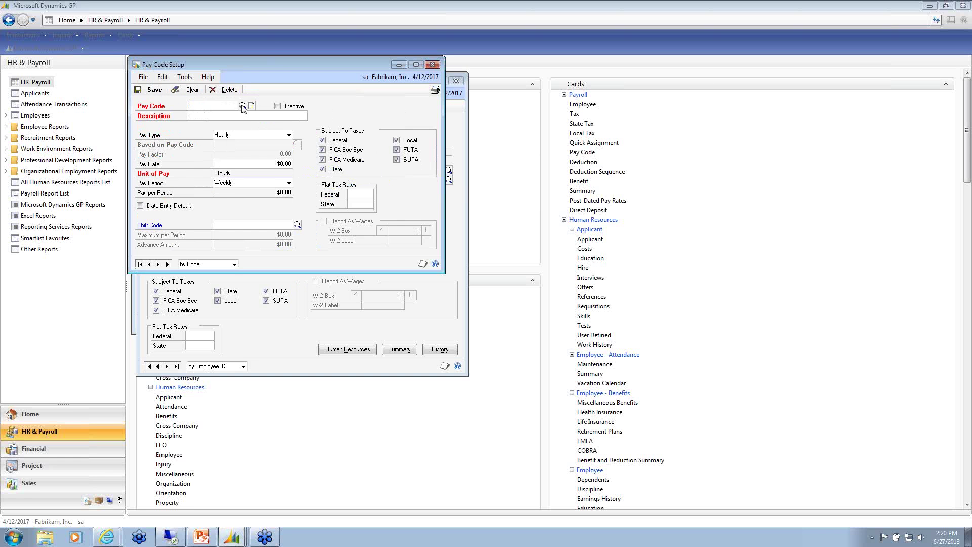
left_click(242, 105)
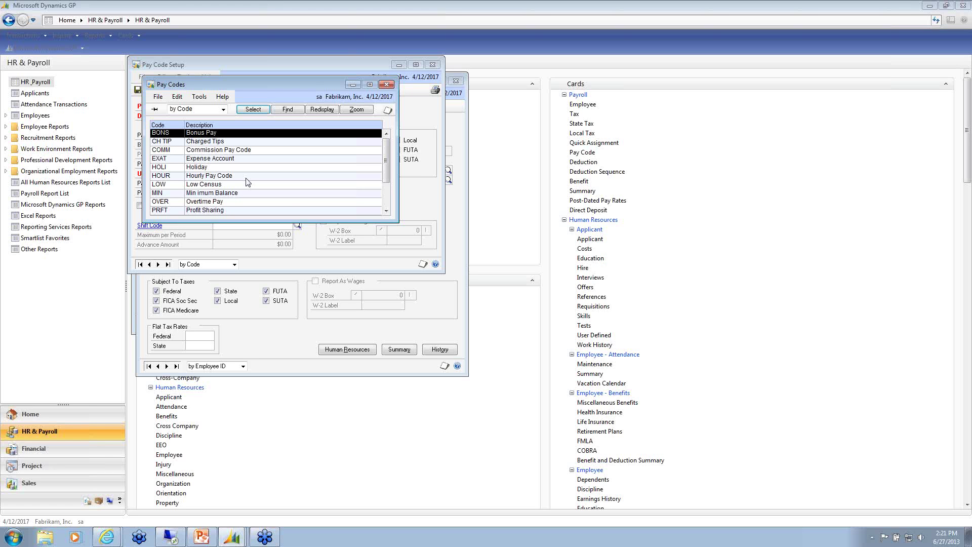
left_click(387, 84)
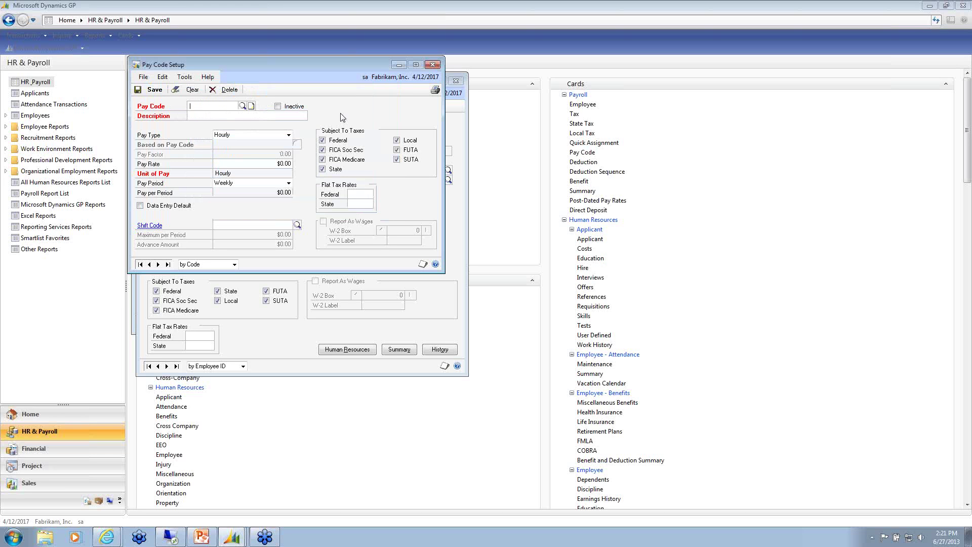
Start a new pay code HR with the description hr and set its pay type to Overtime
type("HR")
key("Tab")
left_click(289, 135)
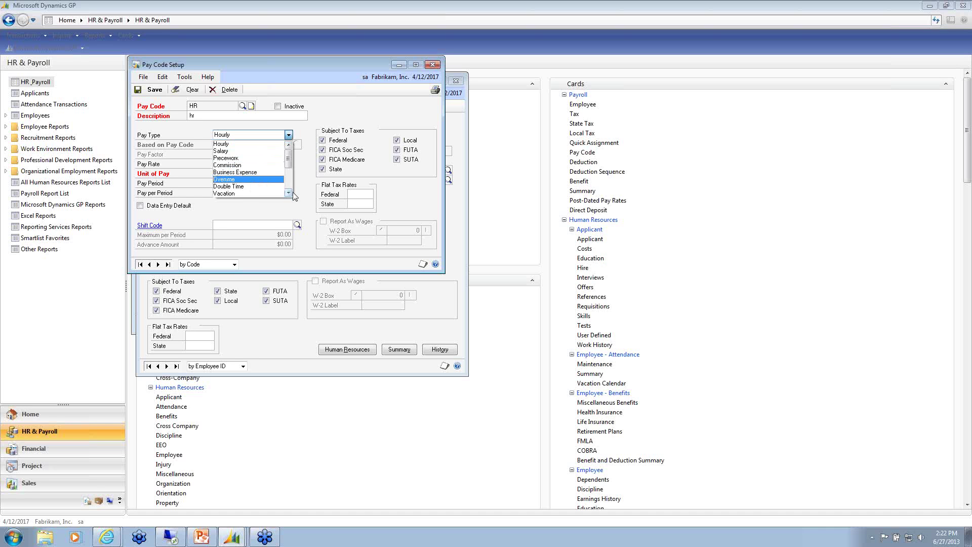
left_click(291, 192)
left_click(289, 192)
left_click(290, 193)
left_click(290, 193)
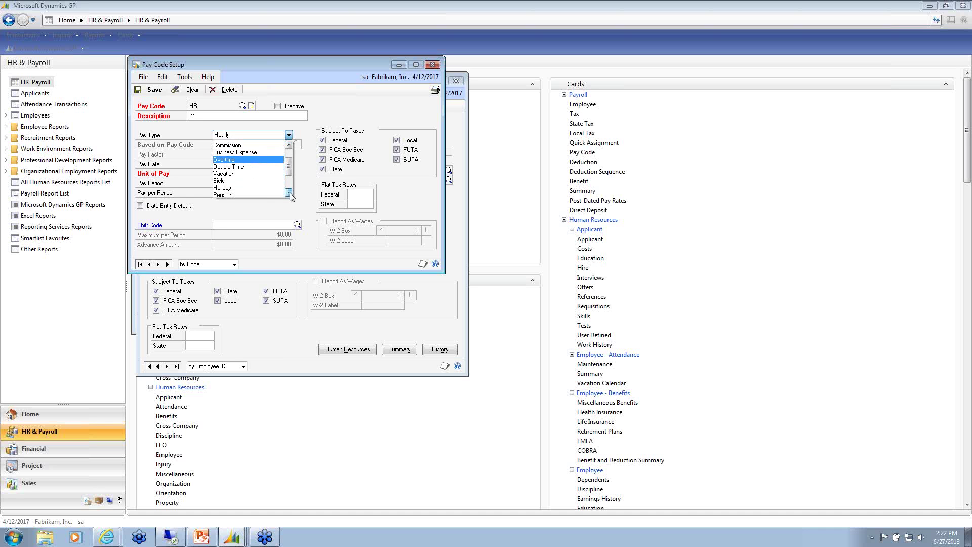
left_click(289, 193)
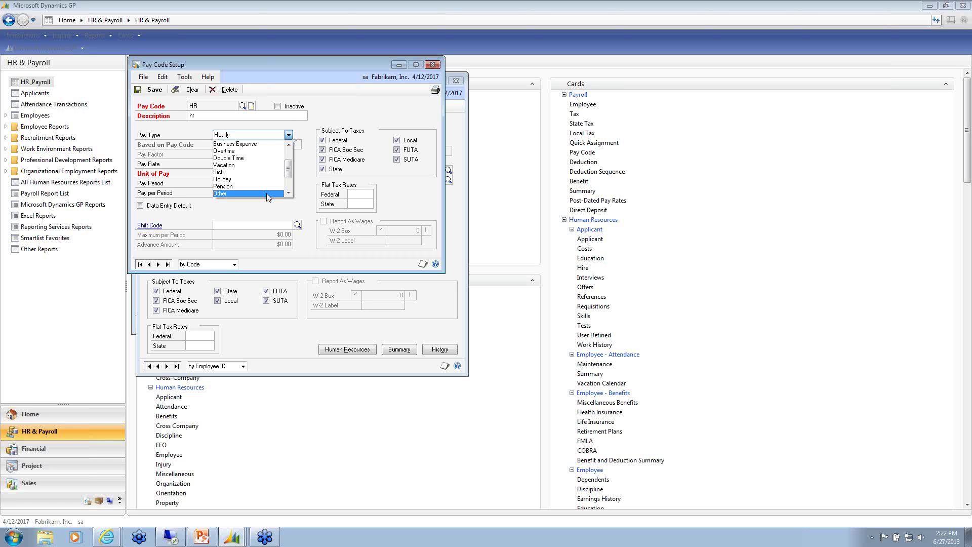
left_click(255, 154)
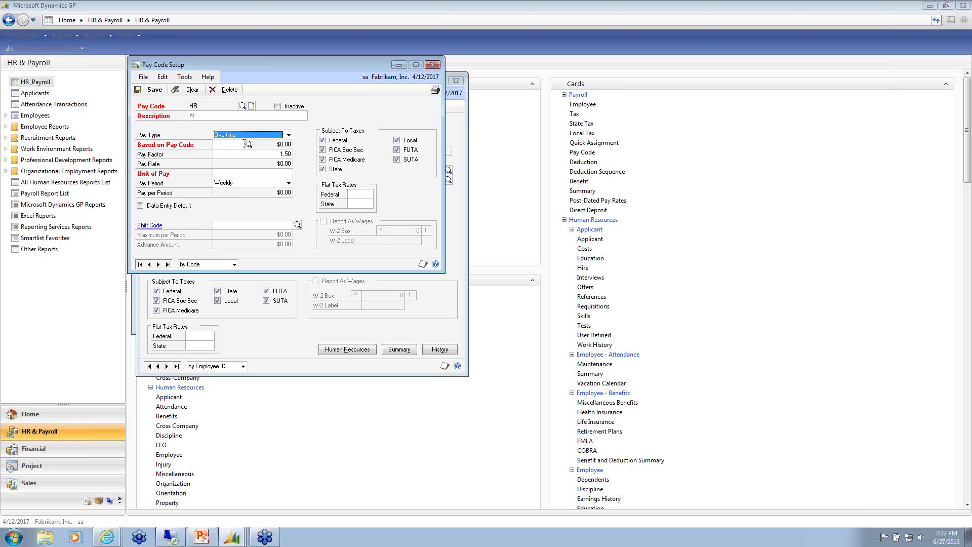
Base the overtime pay code on HOUR, and close Pay Code Setup discarding the new code
left_click(248, 145)
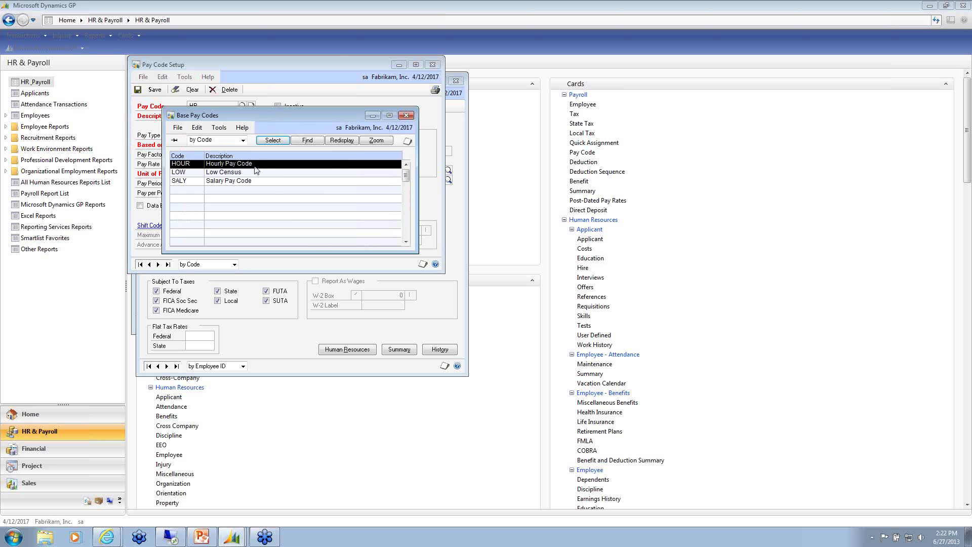
double_click(256, 165)
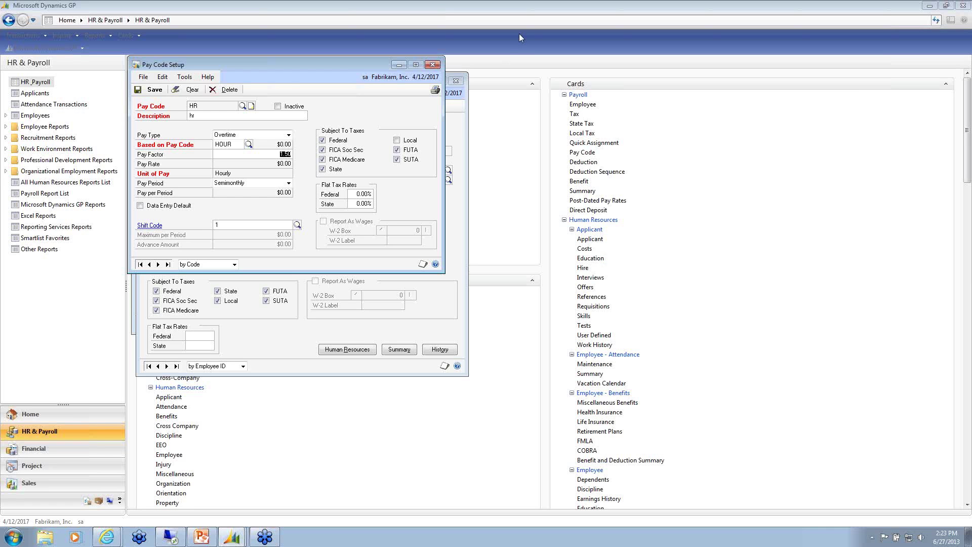
left_click(436, 66)
left_click(486, 298)
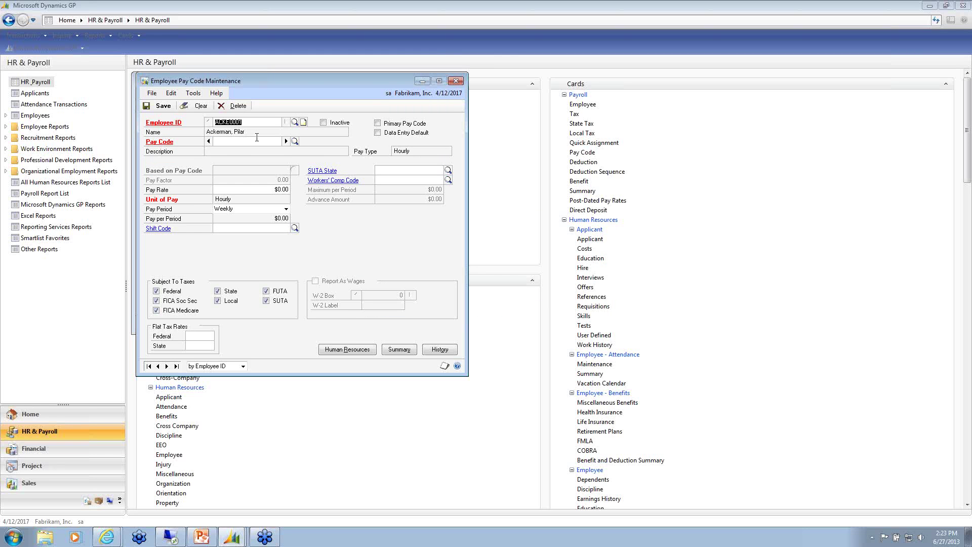
Bring up the employee's SALY pay code and set its pay rate to $27,000.00
left_click(287, 142)
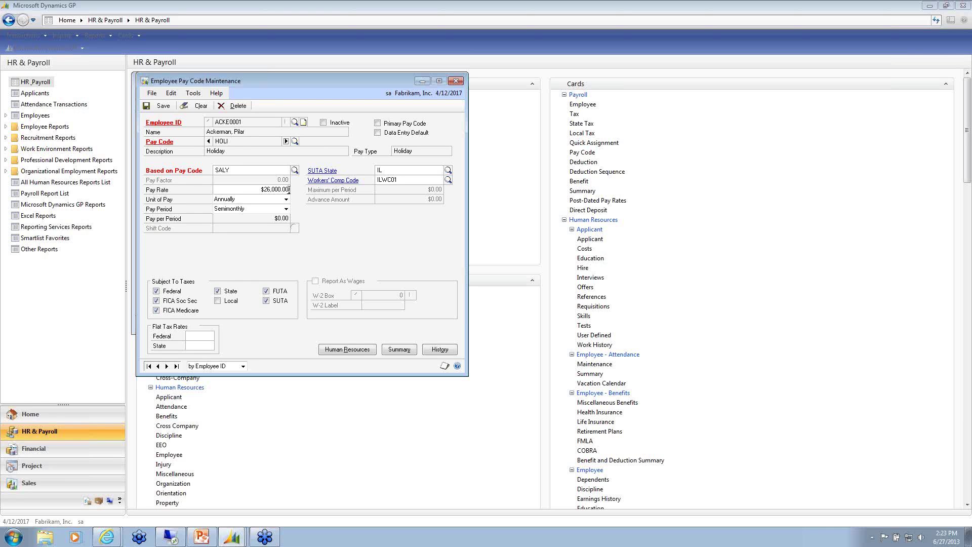
left_click(286, 142)
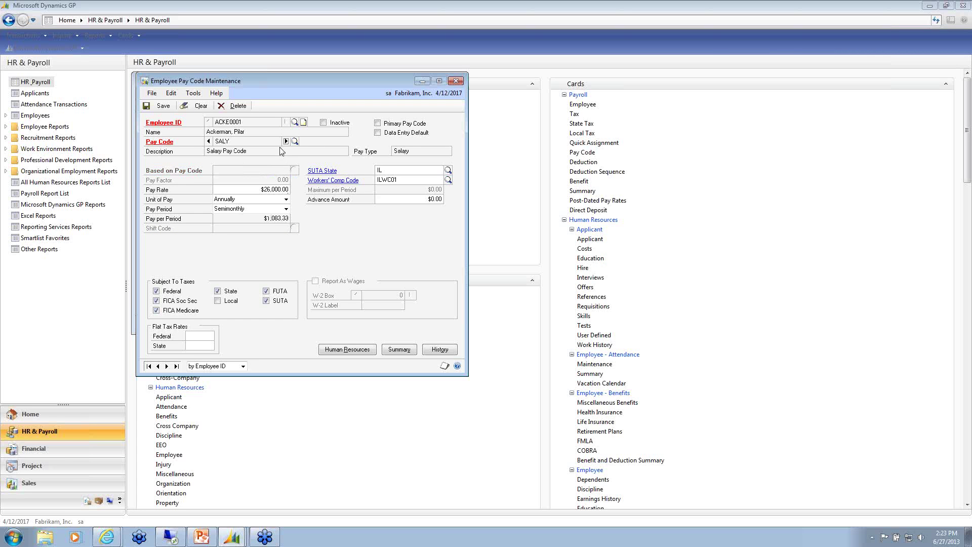
left_click(260, 191)
type("0.02700000")
key("Tab")
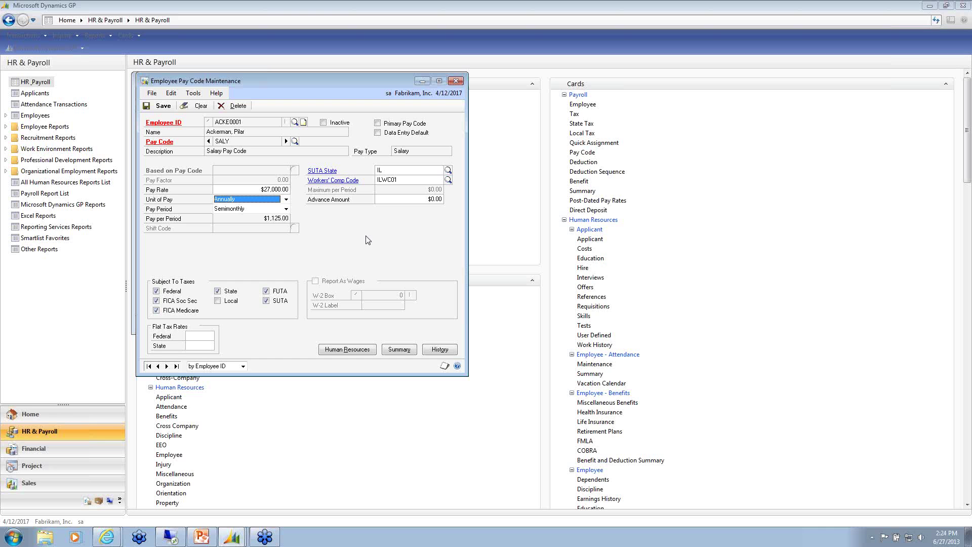
Save the salary change, roll the rate down to the dependent pay codes, and give increase as the reason for change
left_click(163, 107)
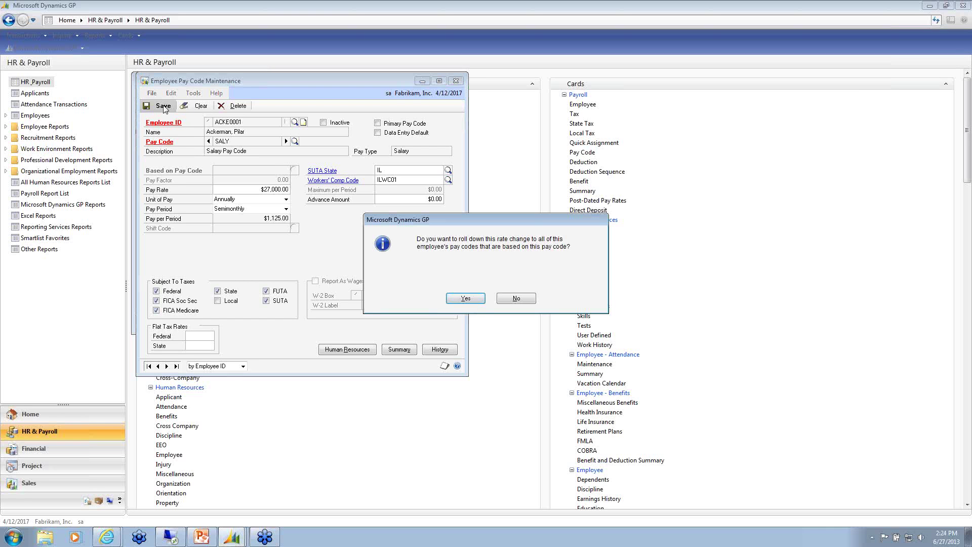
left_click(471, 300)
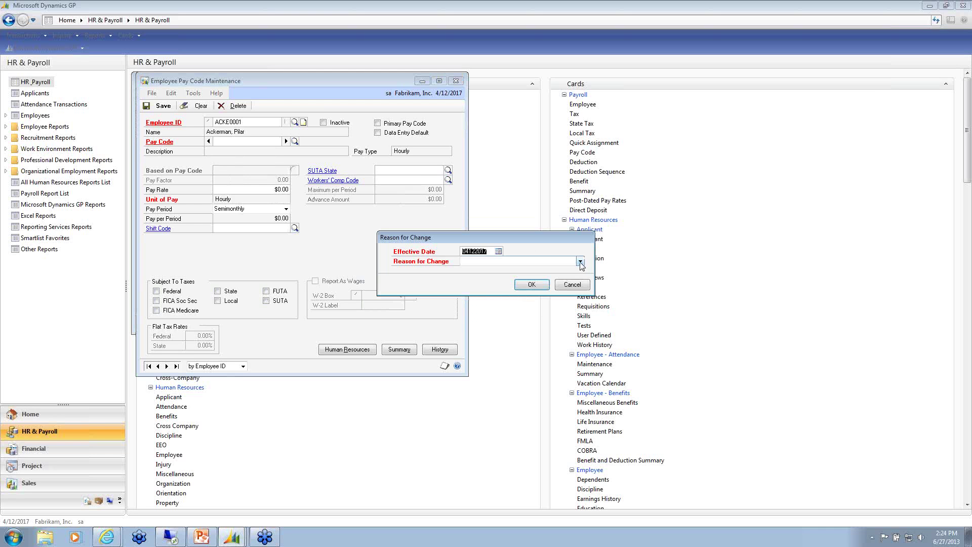
left_click(580, 262)
left_click(487, 275)
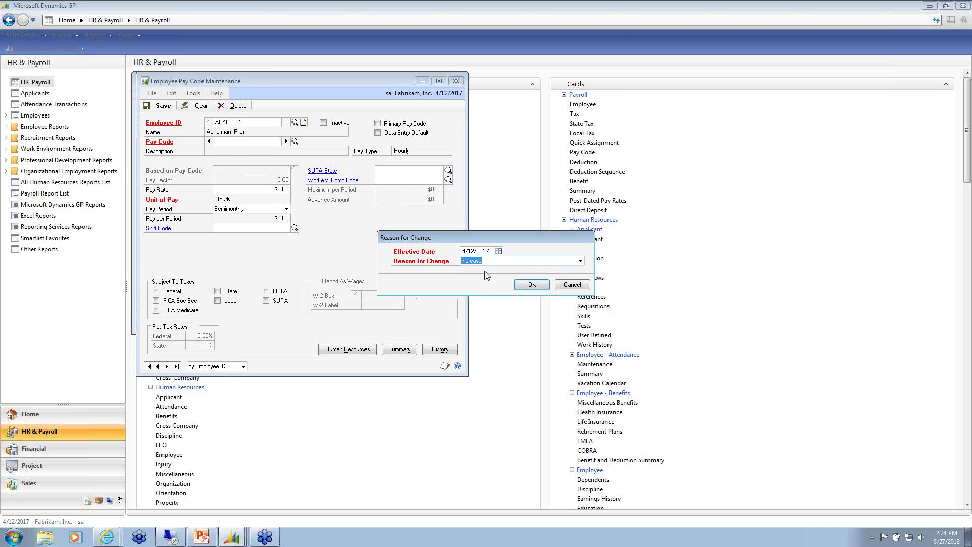
left_click(531, 284)
Check the employee's HOLI pay code and review its expanded pay history for 2017 and 2014
left_click(286, 141)
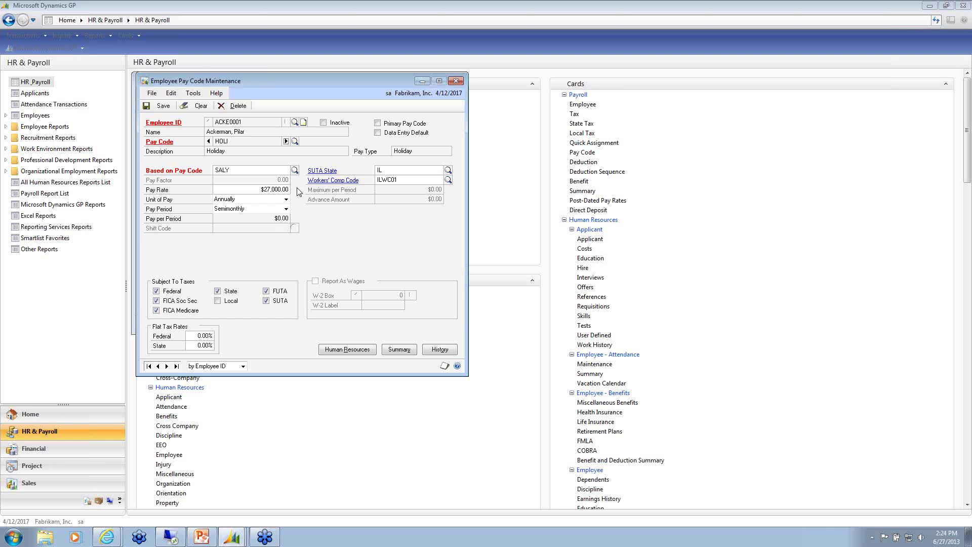
left_click(440, 353)
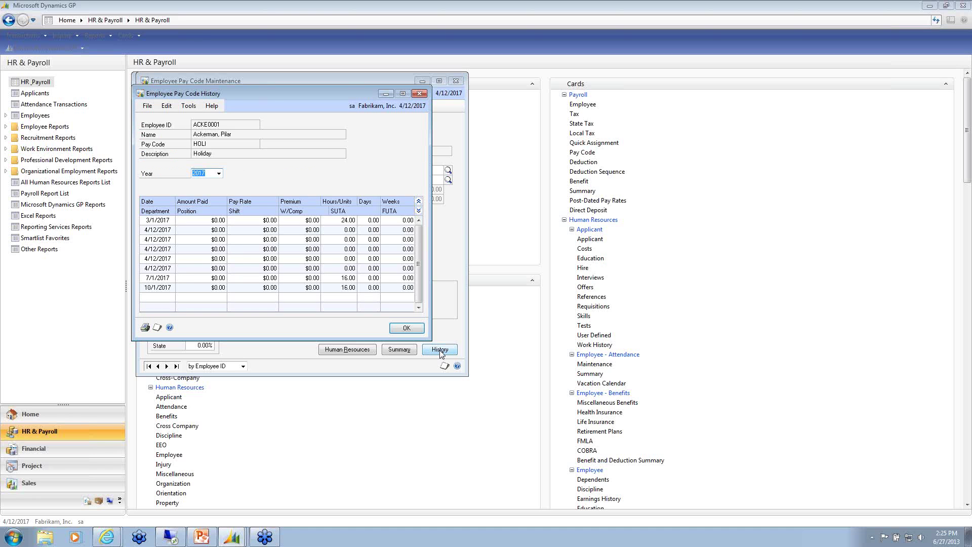
left_click(418, 211)
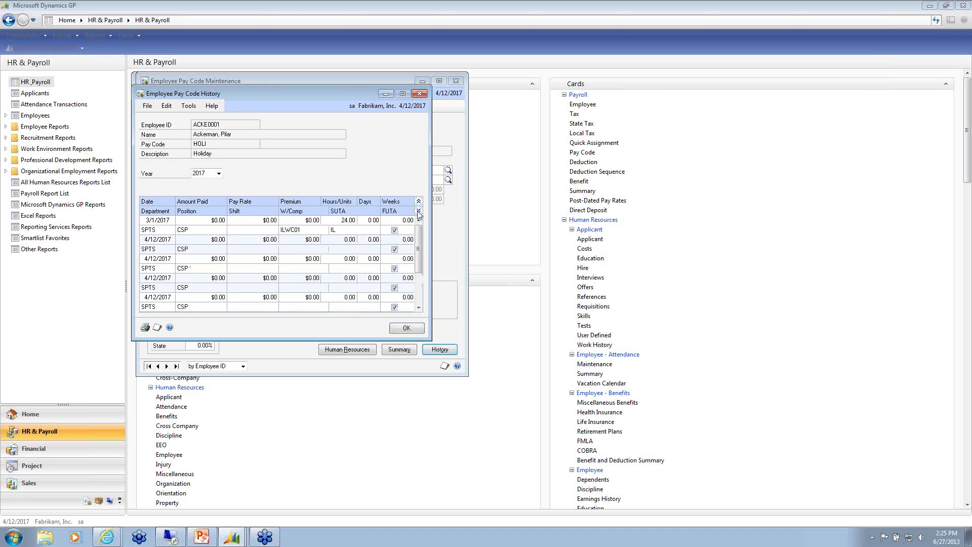
left_click(218, 173)
left_click(217, 182)
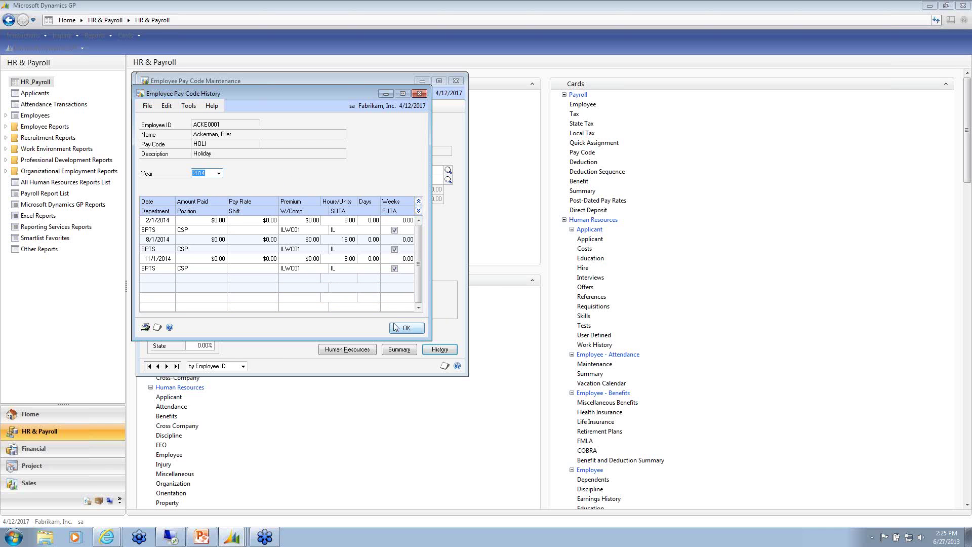
left_click(411, 330)
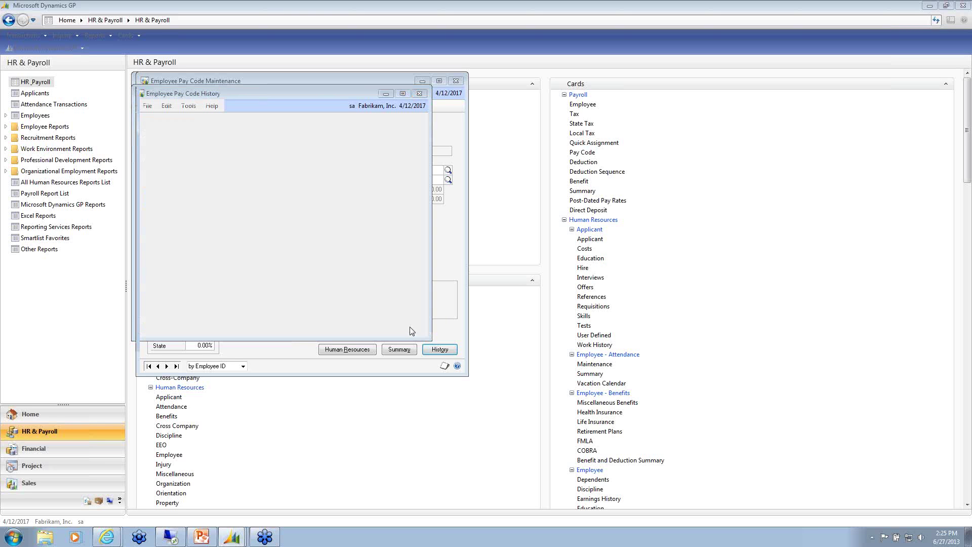
Review the employee's HOLI pay code summary for 2017 and 2014, and close the pay code and employee records
left_click(405, 351)
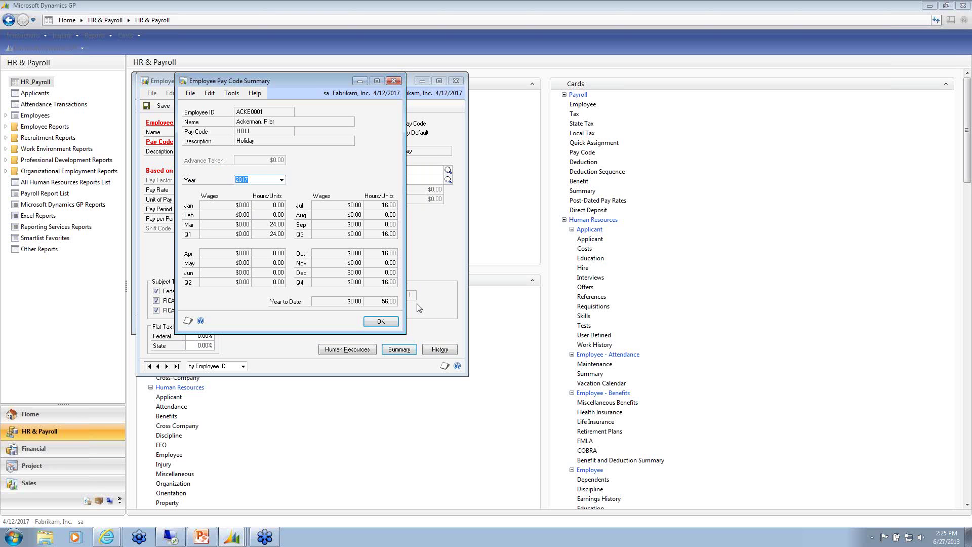
left_click(282, 180)
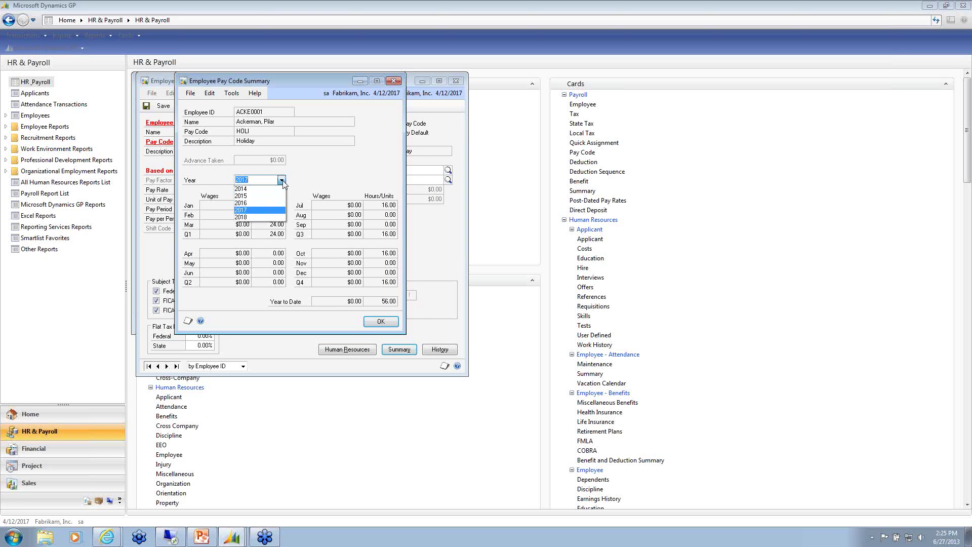
left_click(262, 190)
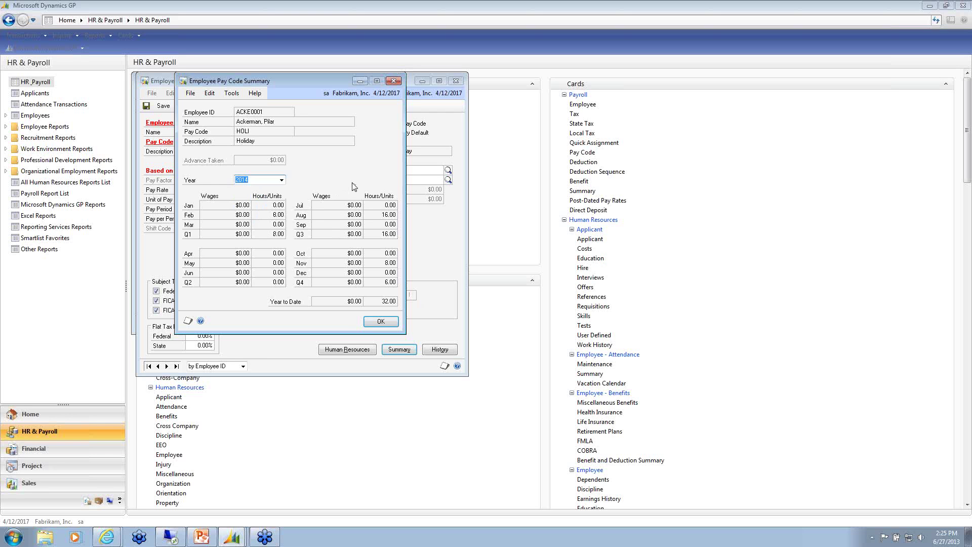
left_click(384, 323)
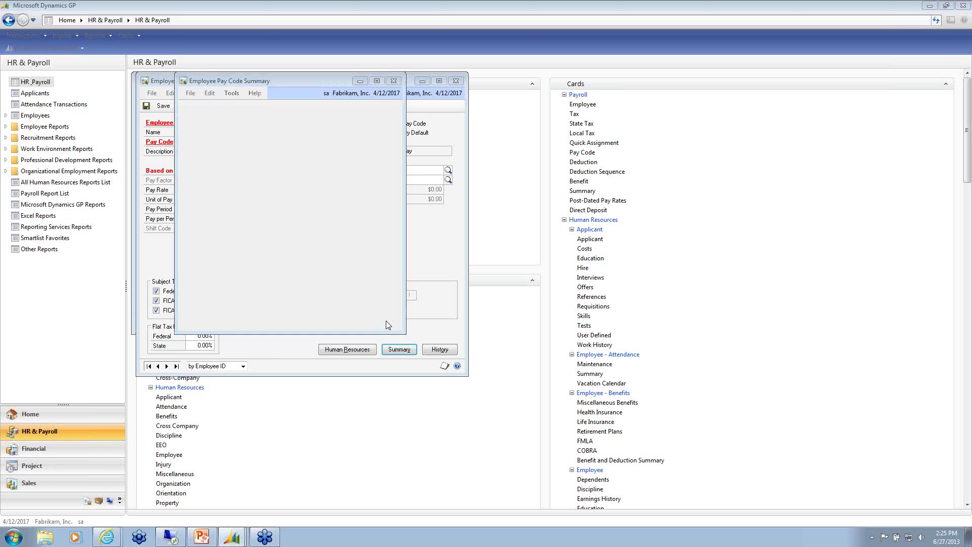
left_click(455, 81)
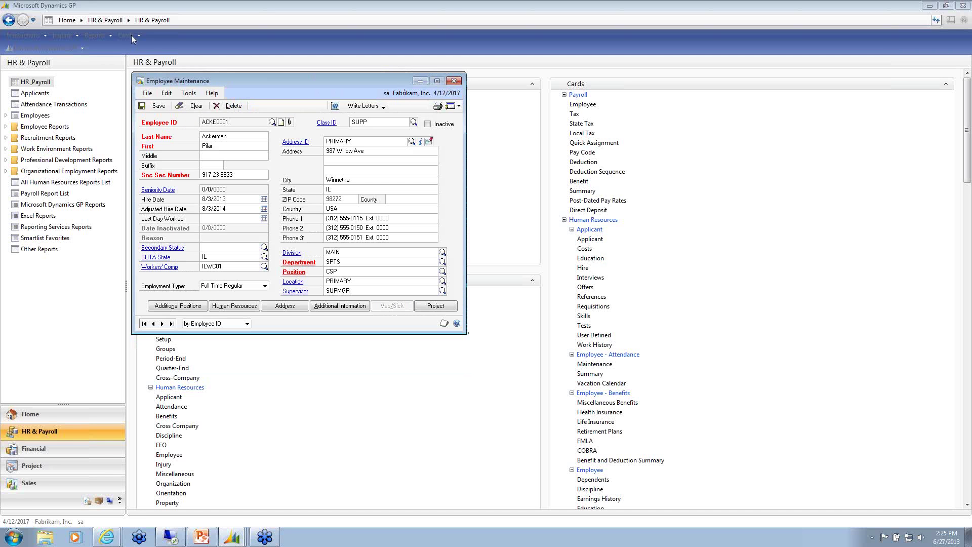
key("alt+F4")
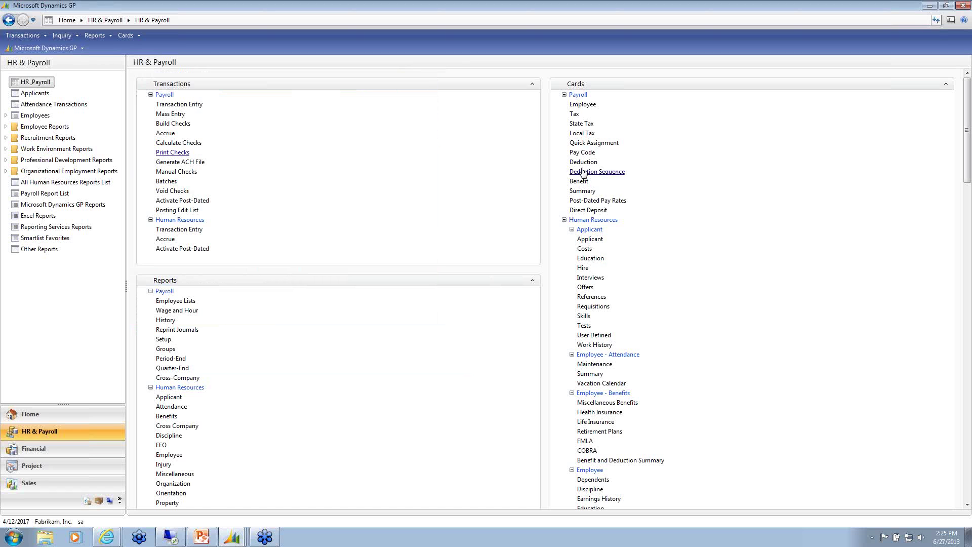
Bring up the employee's 401K deduction, keep Percent of Gross Wages as the method, and try multiple deduction tiers, leaving the tier table empty
left_click(583, 162)
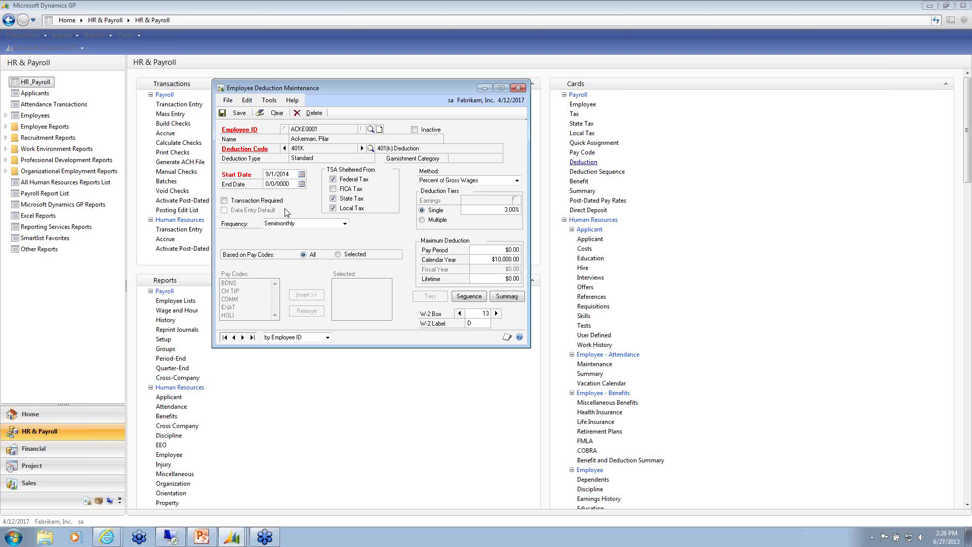
left_click(517, 180)
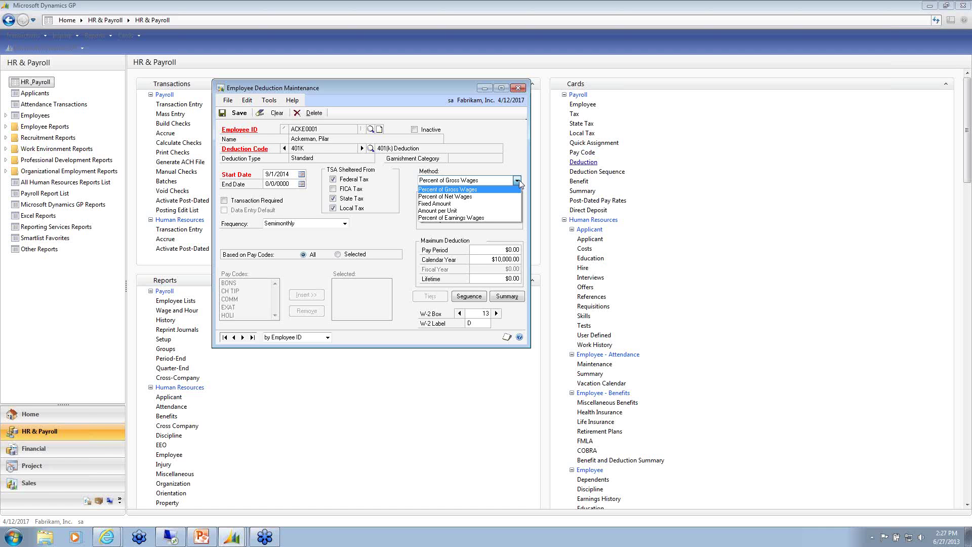
left_click(508, 181)
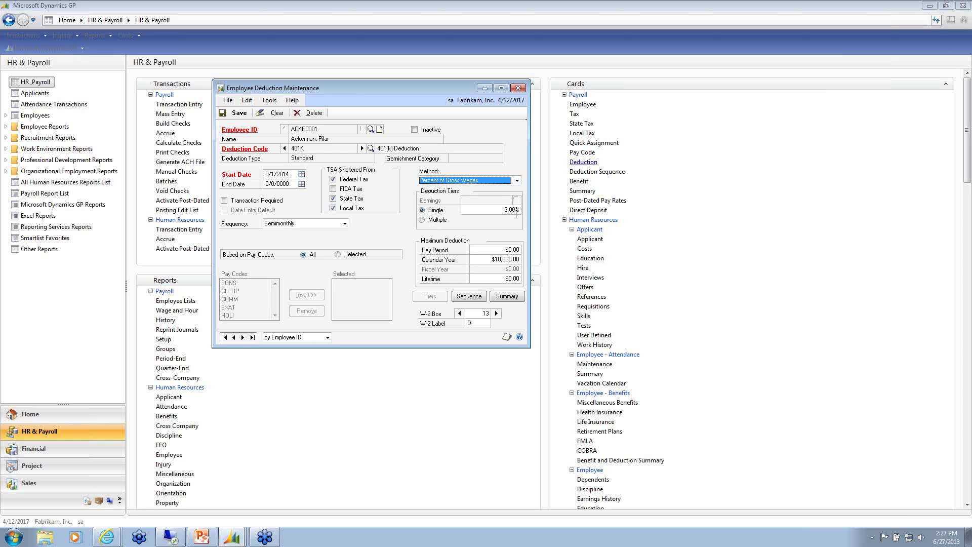
left_click(438, 221)
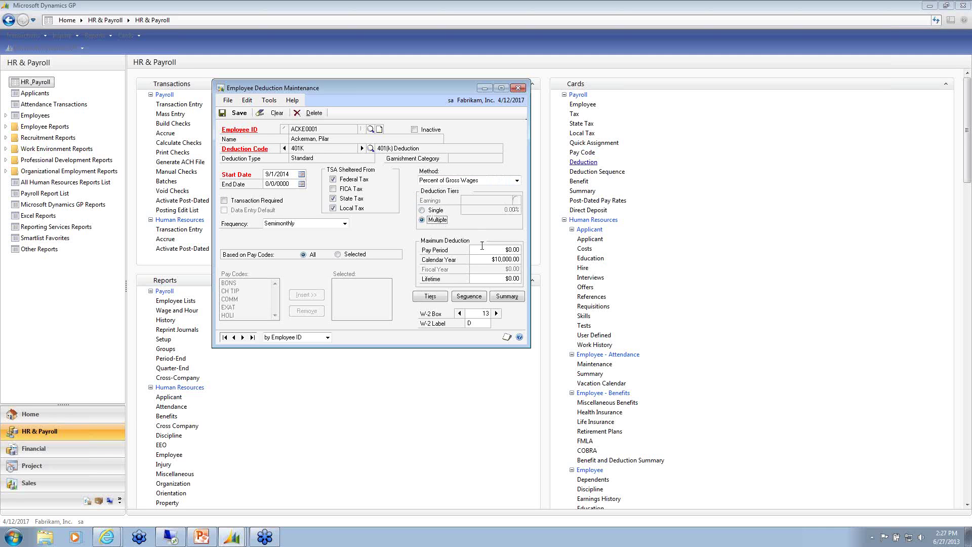
left_click(439, 299)
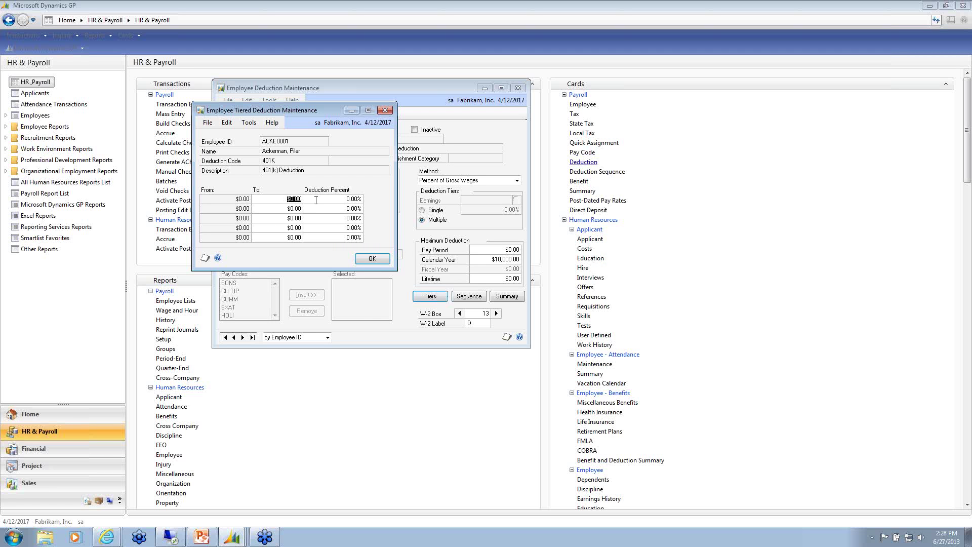
left_click(378, 260)
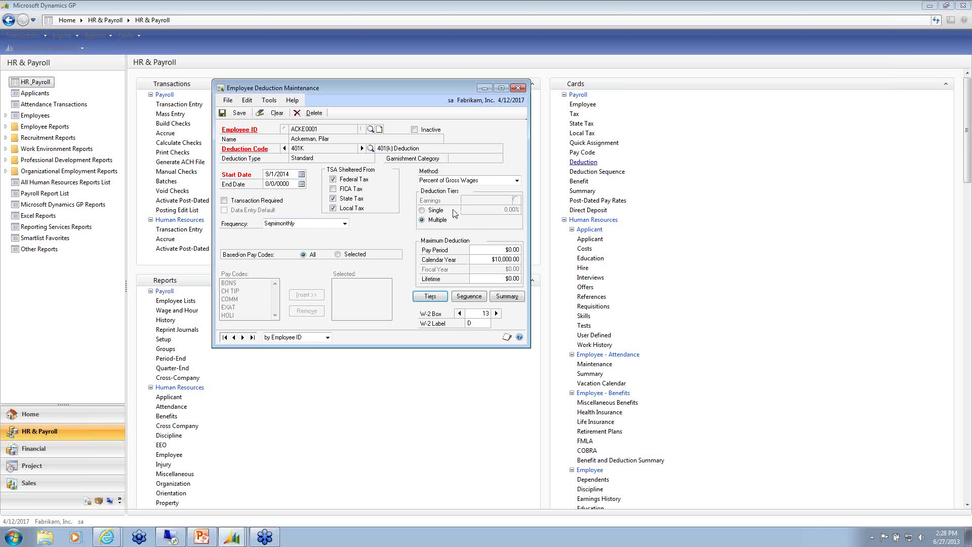
Return the 401K deduction to a single tier and set its rate to 3.00%
left_click(436, 210)
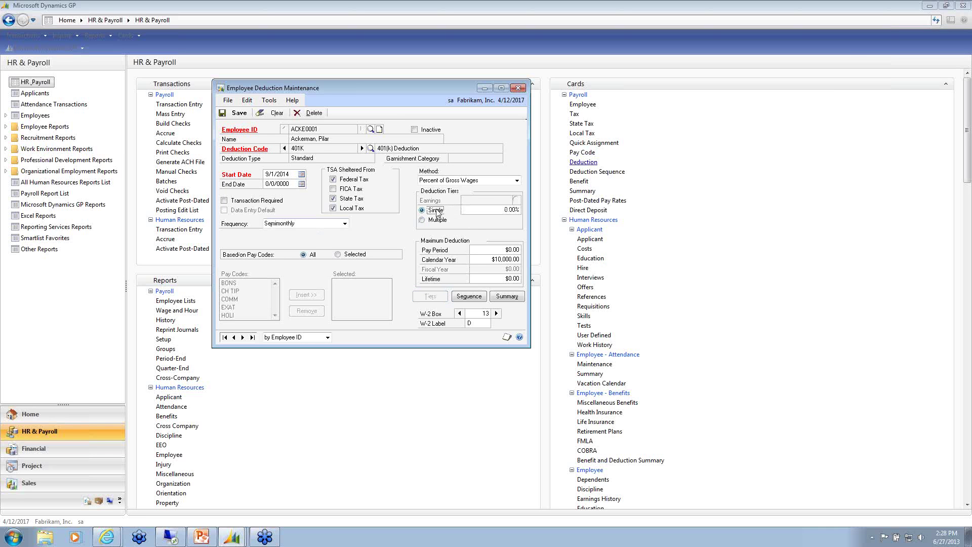
left_click(482, 208)
type("3")
key("Tab")
Try basing the 401K deduction on selected pay codes and look through the available codes
left_click(347, 257)
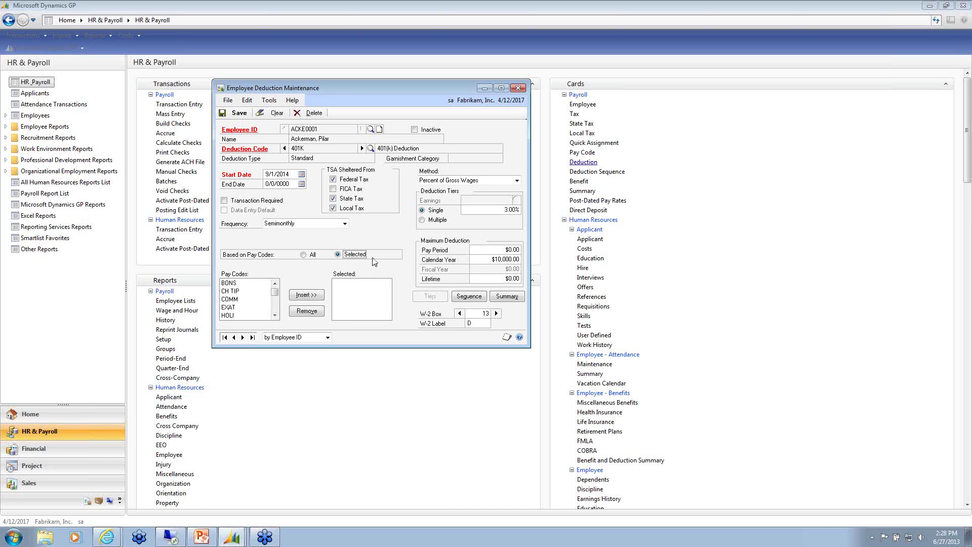
left_click(275, 310)
left_click(275, 315)
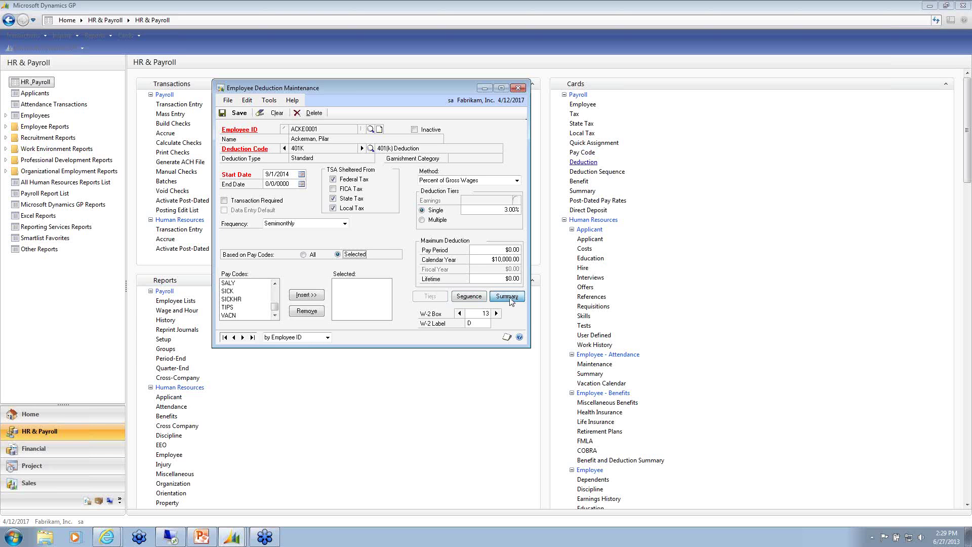
Review the employee's 401K deduction summary for calendar year 2017, and close the deduction record discarding its changes
left_click(508, 297)
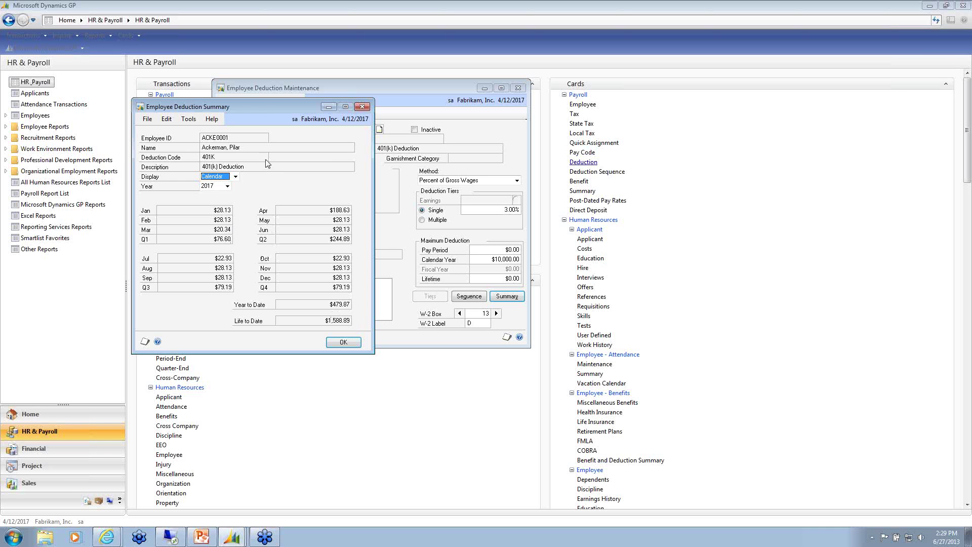
left_click(346, 346)
left_click(518, 88)
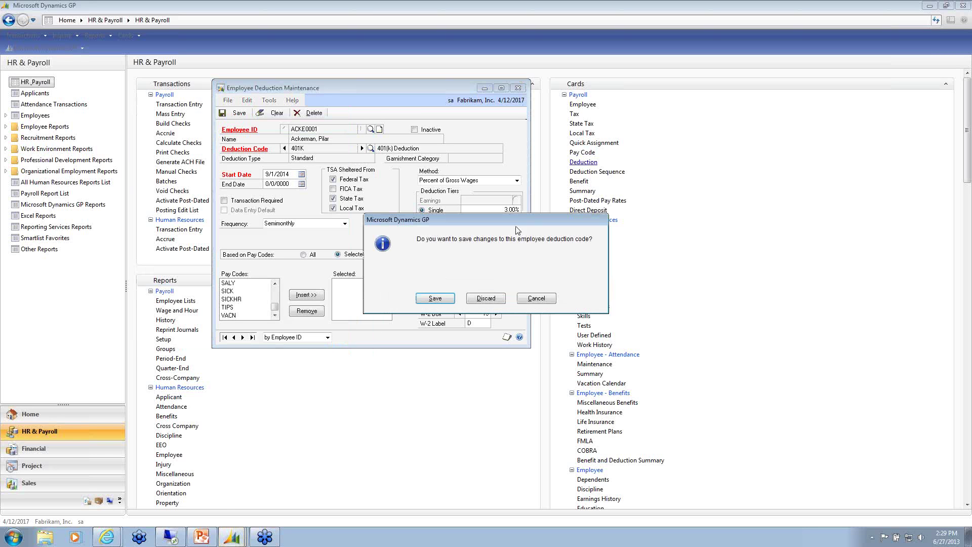
left_click(487, 298)
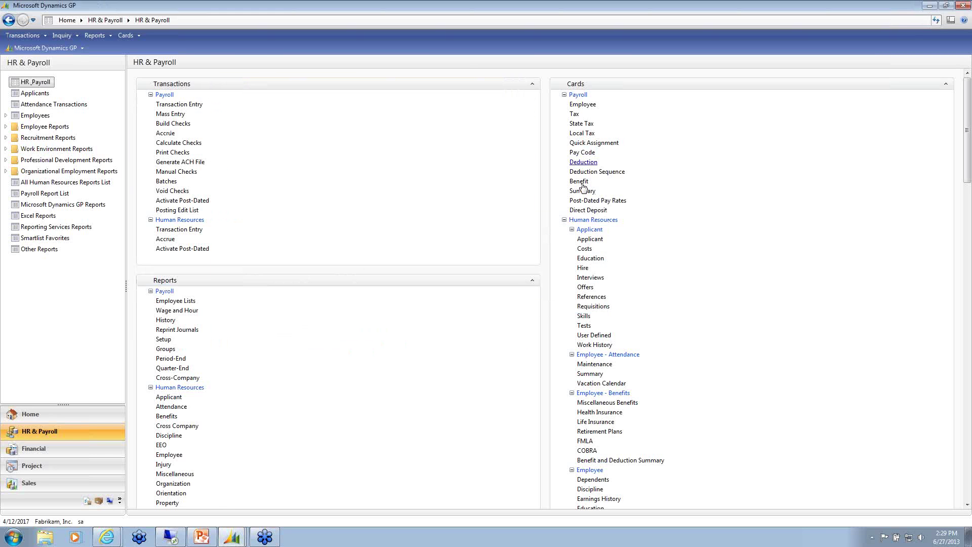
Bring up the first employee's 401K benefit, check its calculation method and 2017 calendar summary, and close the benefit record
left_click(580, 181)
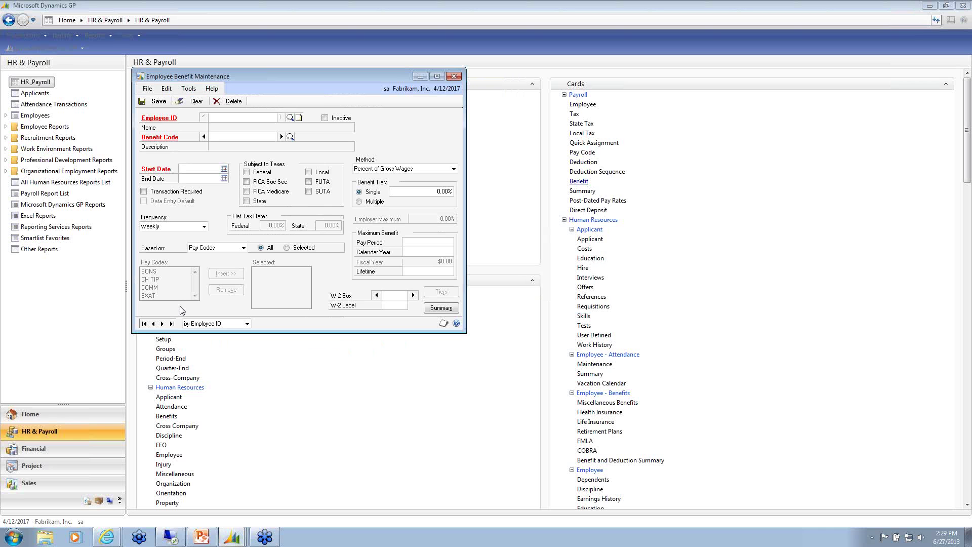
left_click(145, 324)
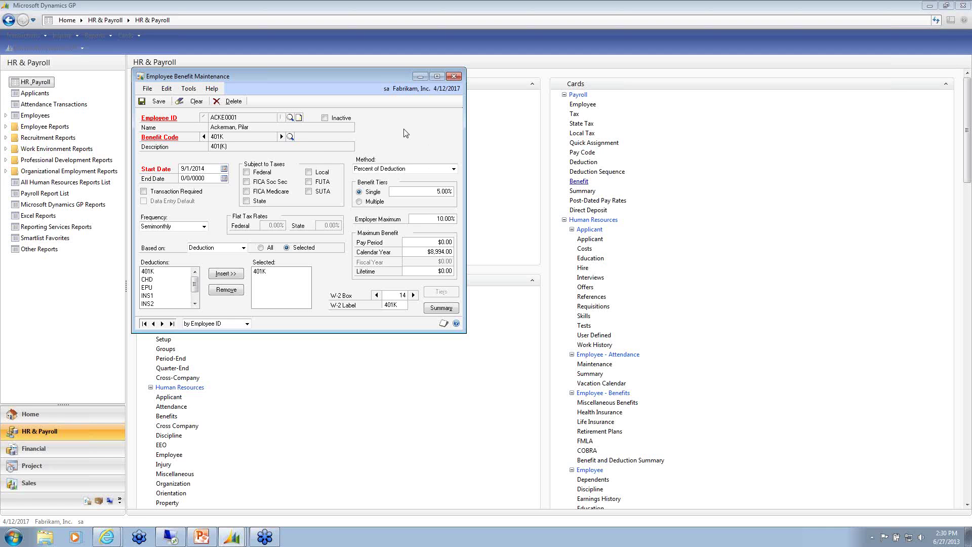
left_click(454, 169)
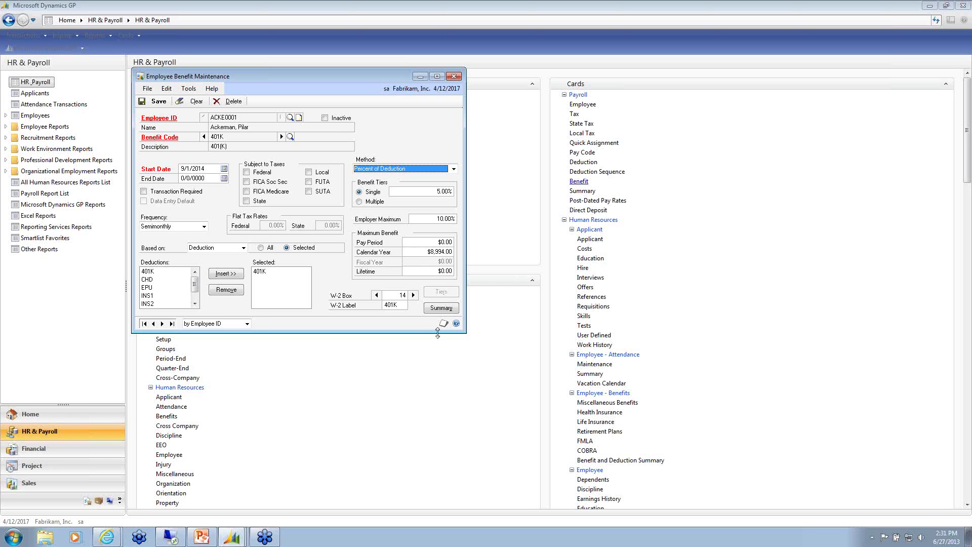
left_click(442, 308)
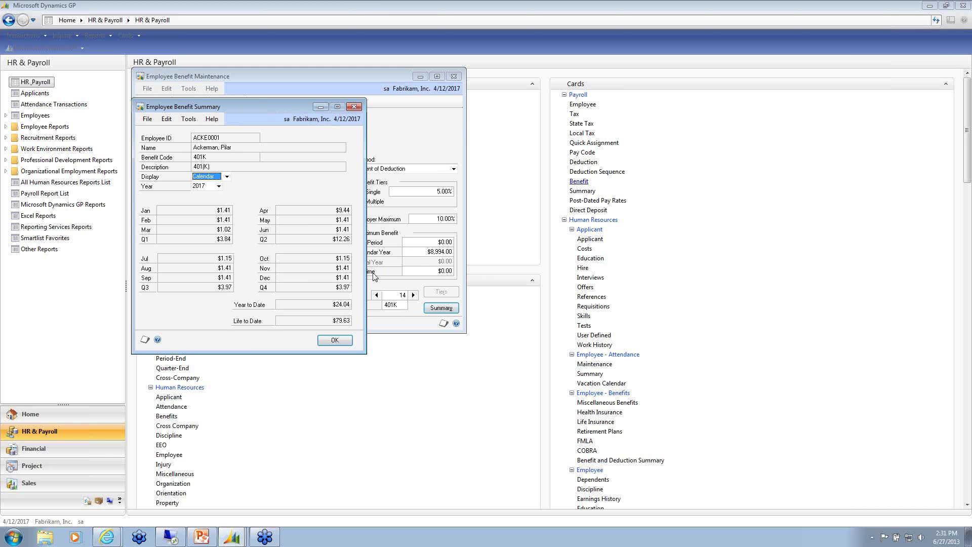
left_click(342, 343)
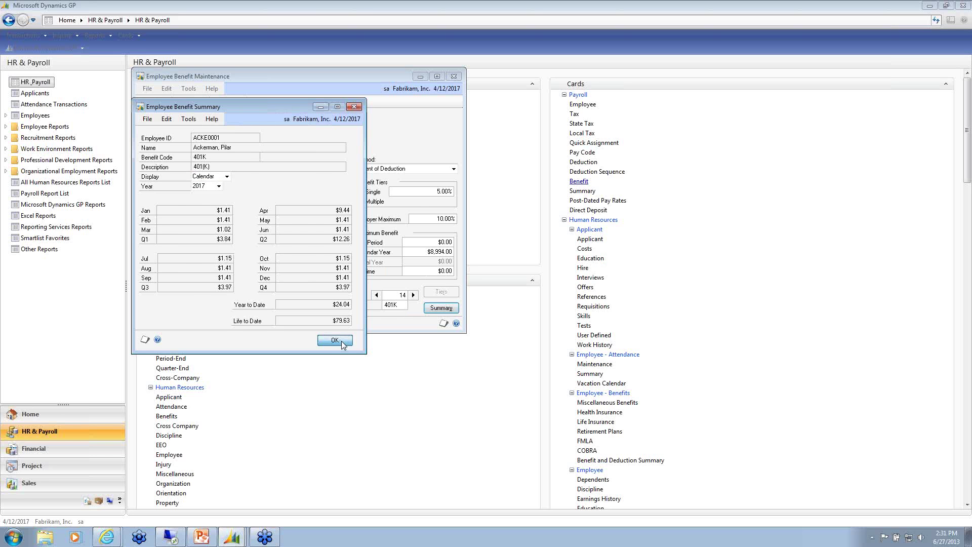
left_click(454, 77)
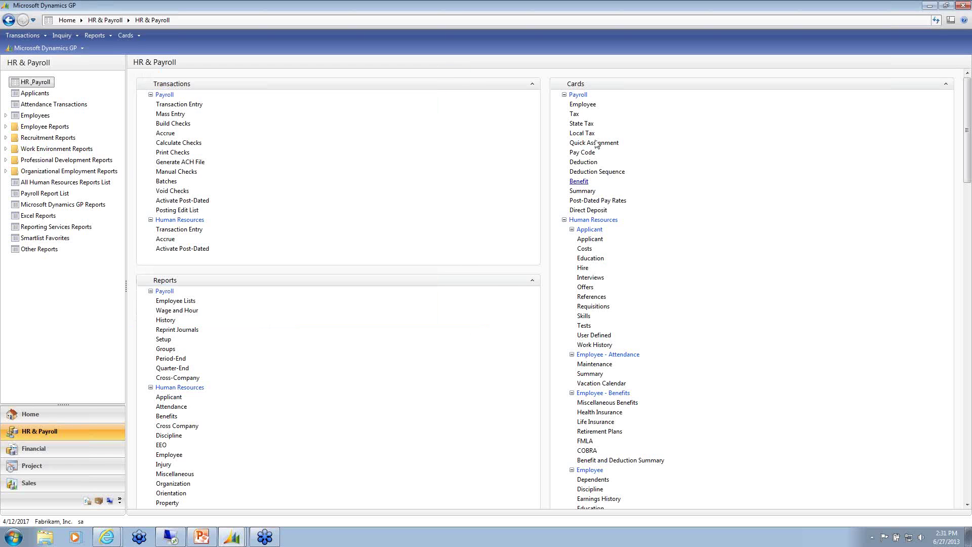
Open Quick Assignment for the first employee and limit the pay code list to only employee codes
left_click(606, 144)
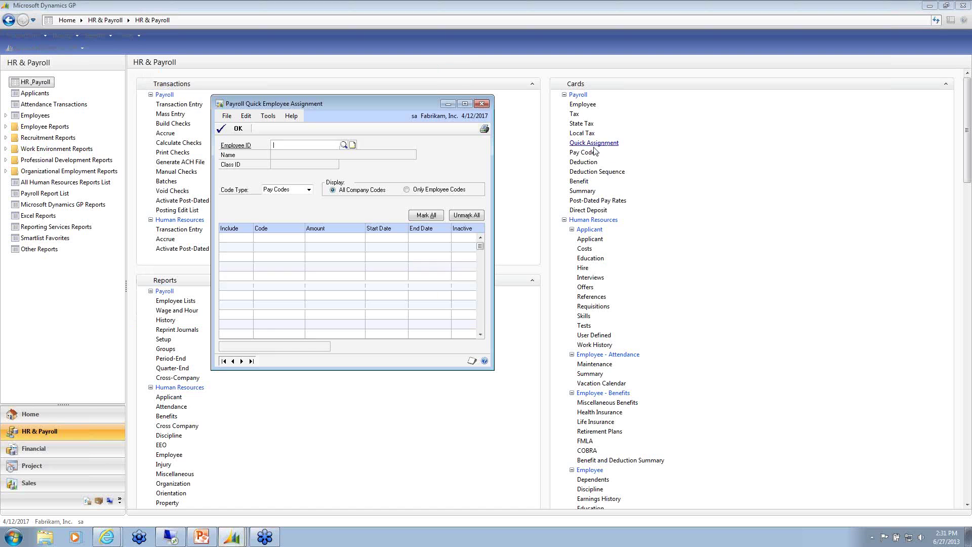
left_click(224, 361)
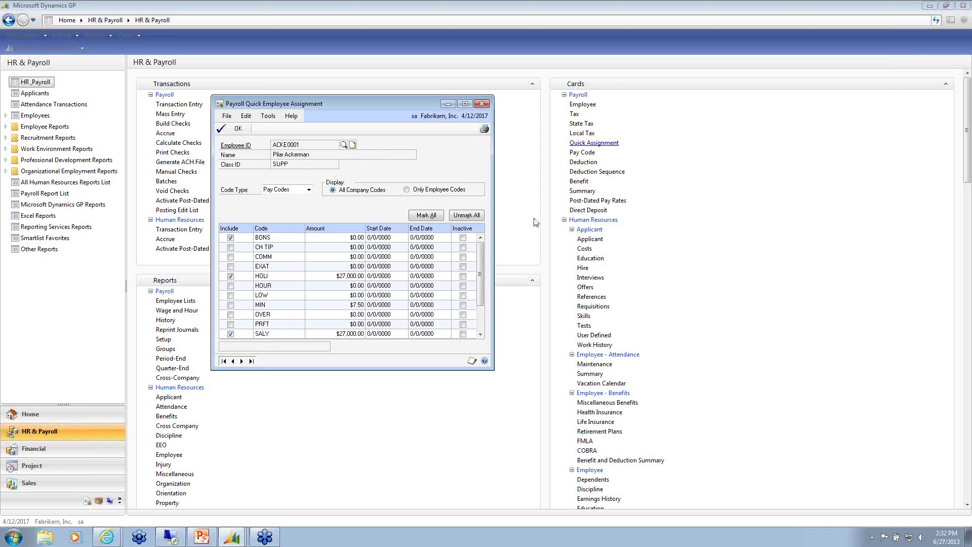
left_click(309, 189)
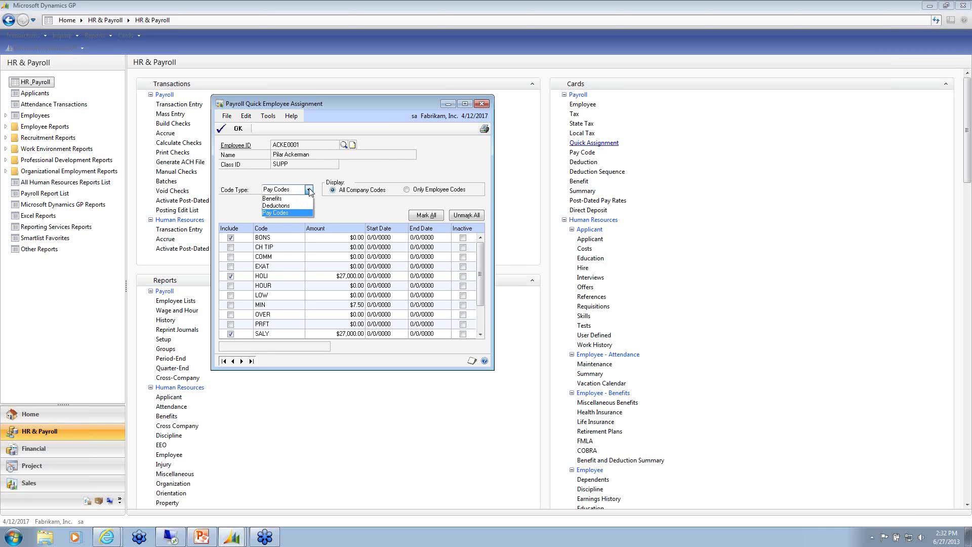
left_click(308, 190)
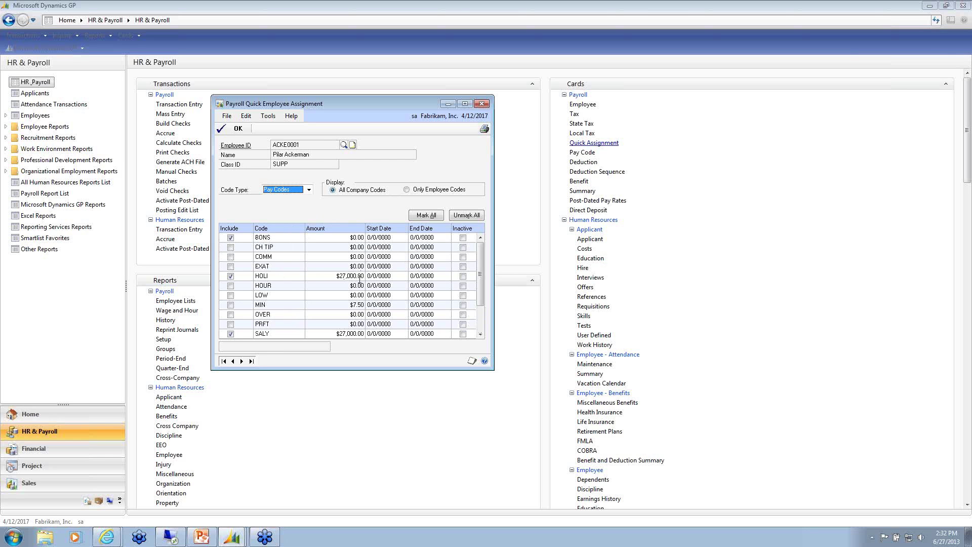
left_click(427, 190)
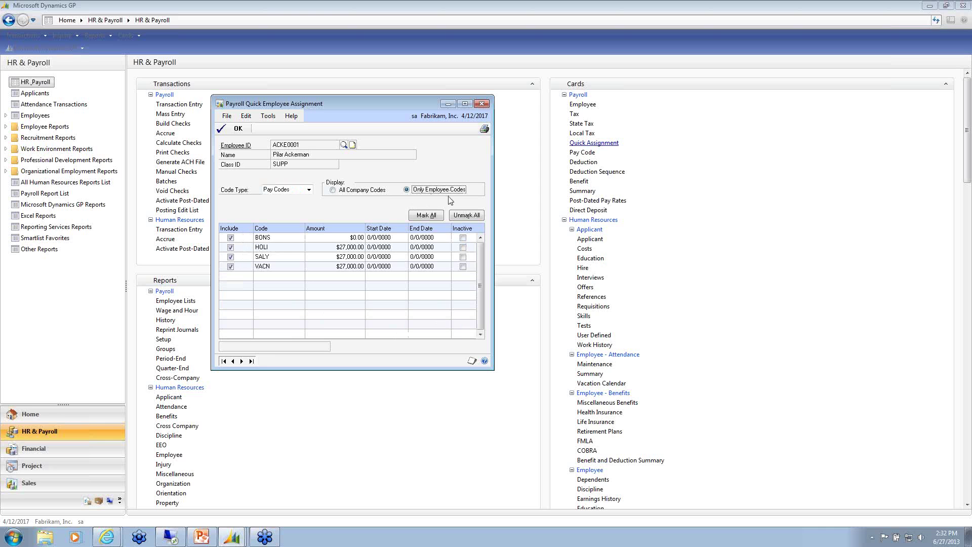
Review the employee's assigned deductions and benefits in Quick Assignment, and close it
left_click(309, 191)
left_click(288, 205)
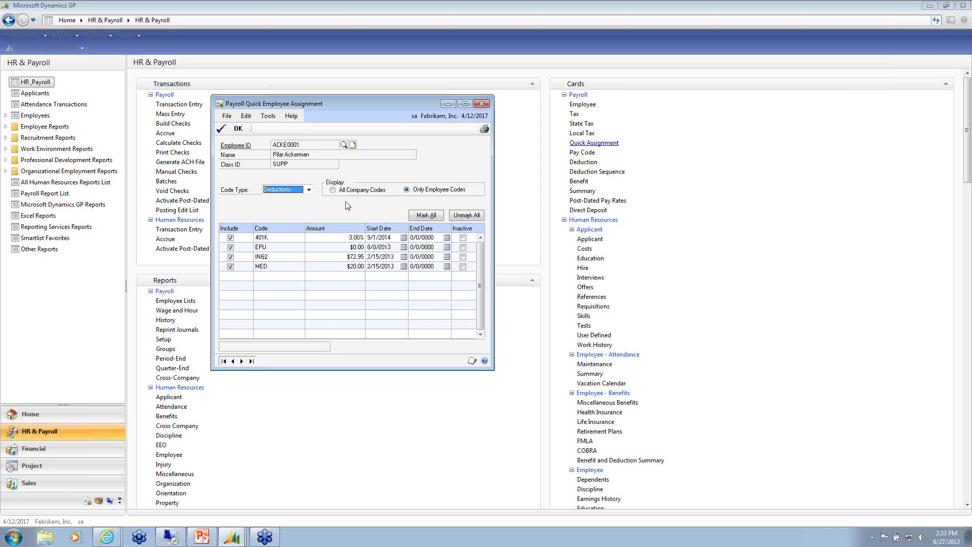
left_click(308, 190)
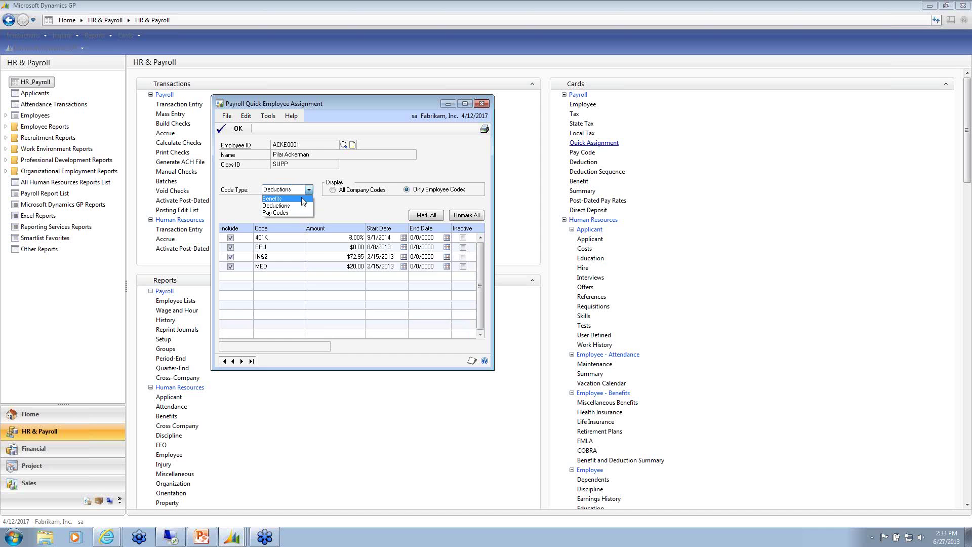
left_click(302, 198)
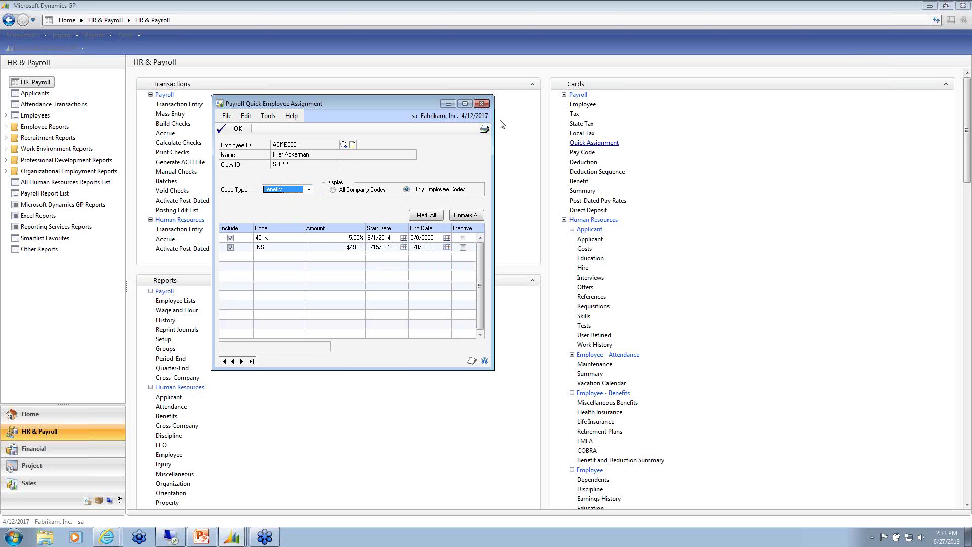
left_click(482, 105)
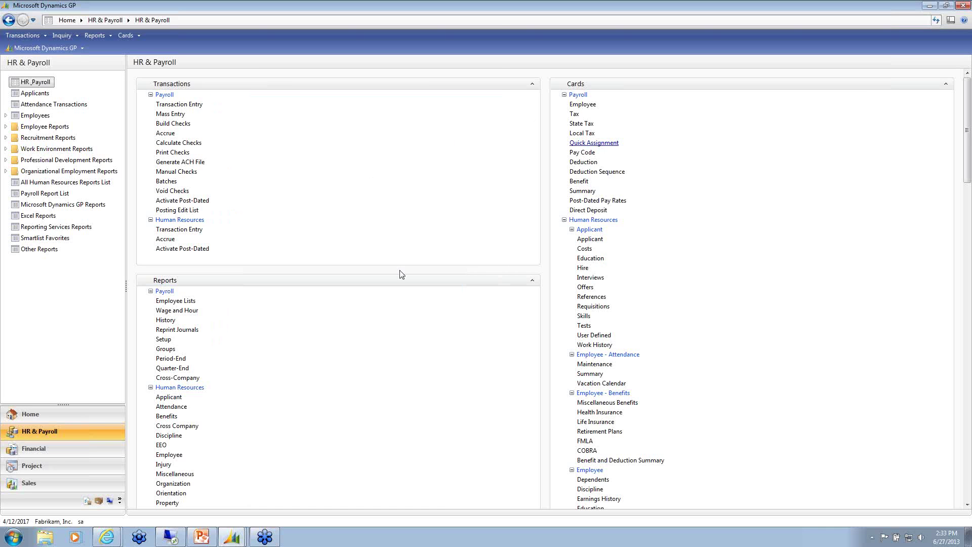
Bring up Payroll Posting Accounts Setup and display the accounts for the Gross Pay (DR) account type
left_click(226, 538)
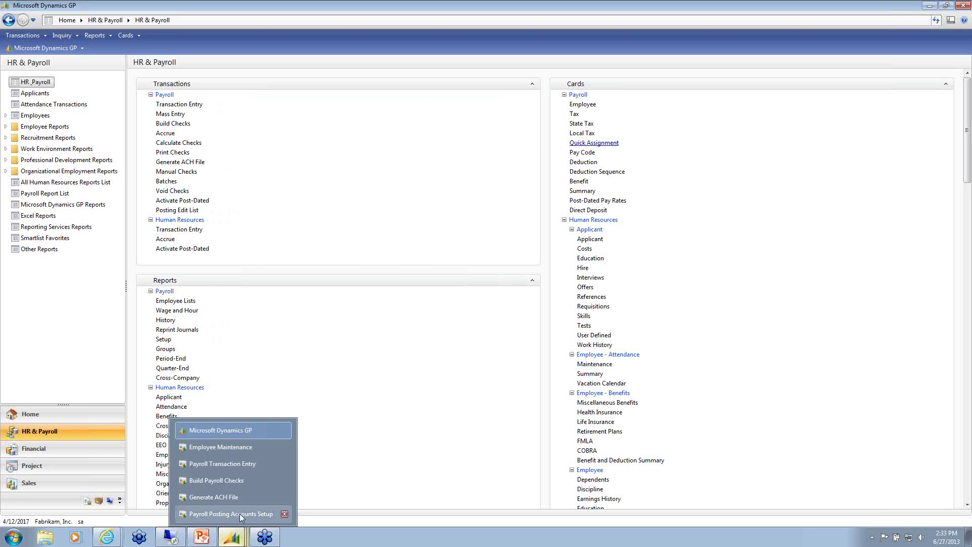
left_click(239, 513)
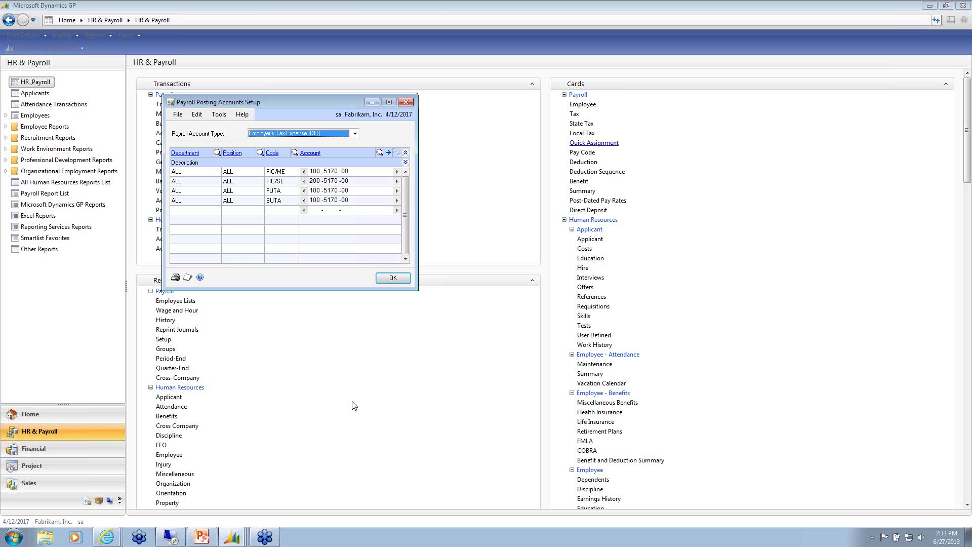
left_click(355, 133)
scroll(304, 152, "up", 3)
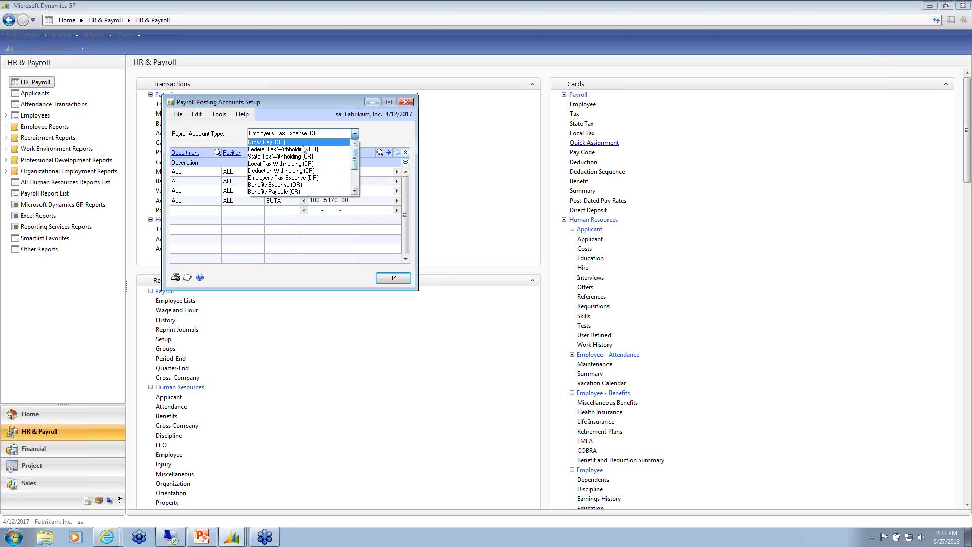
left_click(306, 145)
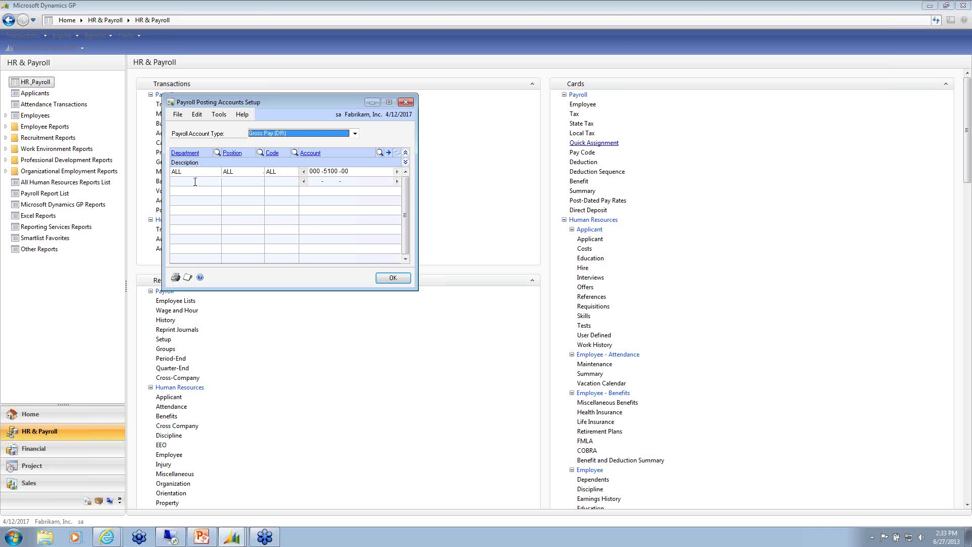
Add a Gross Pay posting line for department ACCT, look into the available positions and keep ALL
left_click(195, 181)
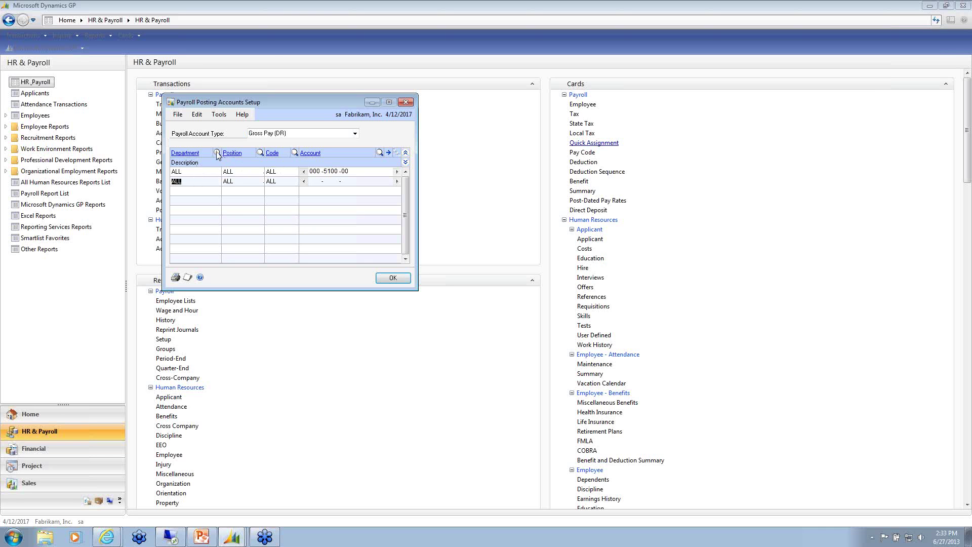
left_click(217, 153)
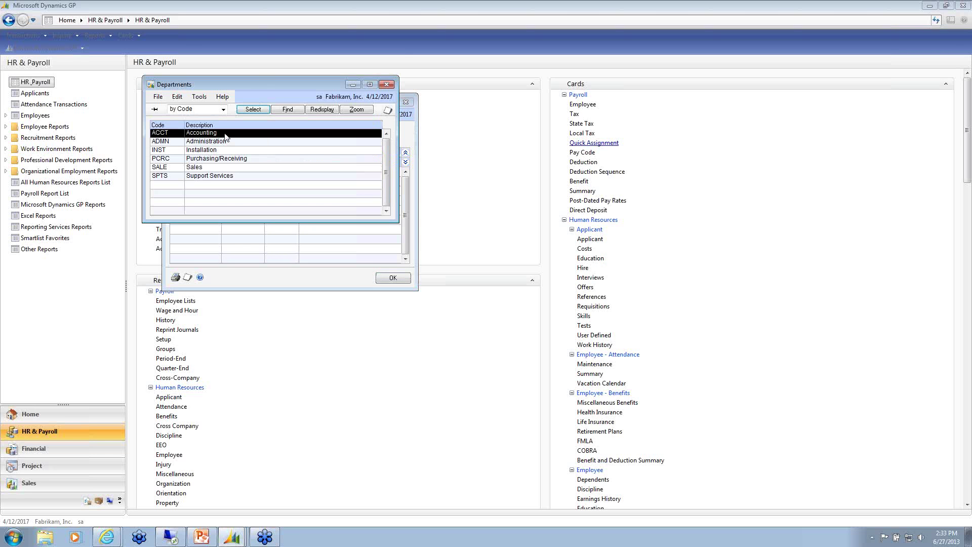
double_click(226, 135)
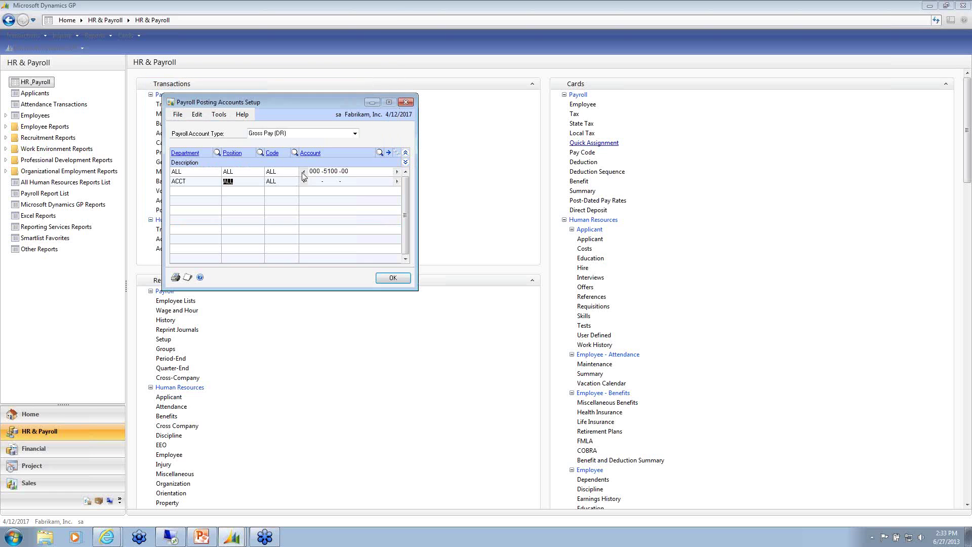
left_click(260, 153)
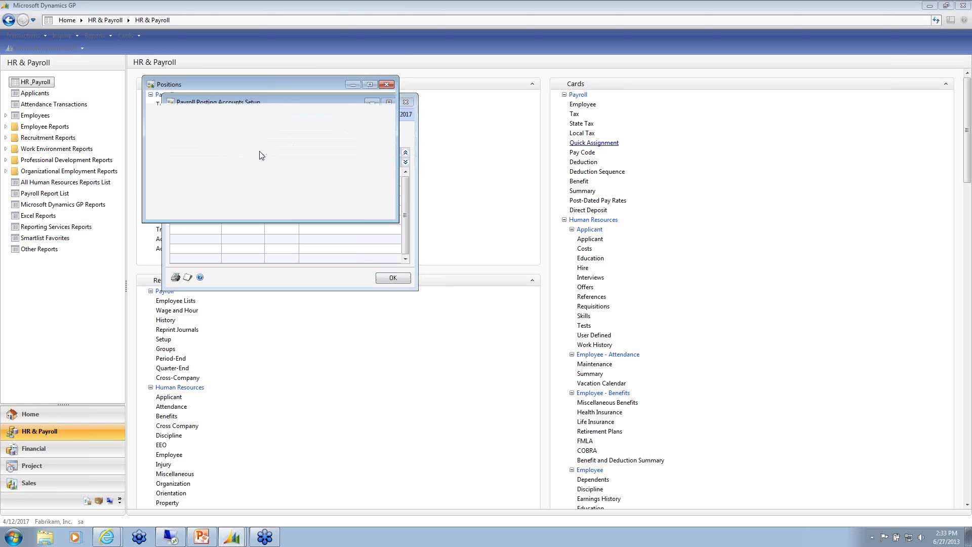
left_click(386, 84)
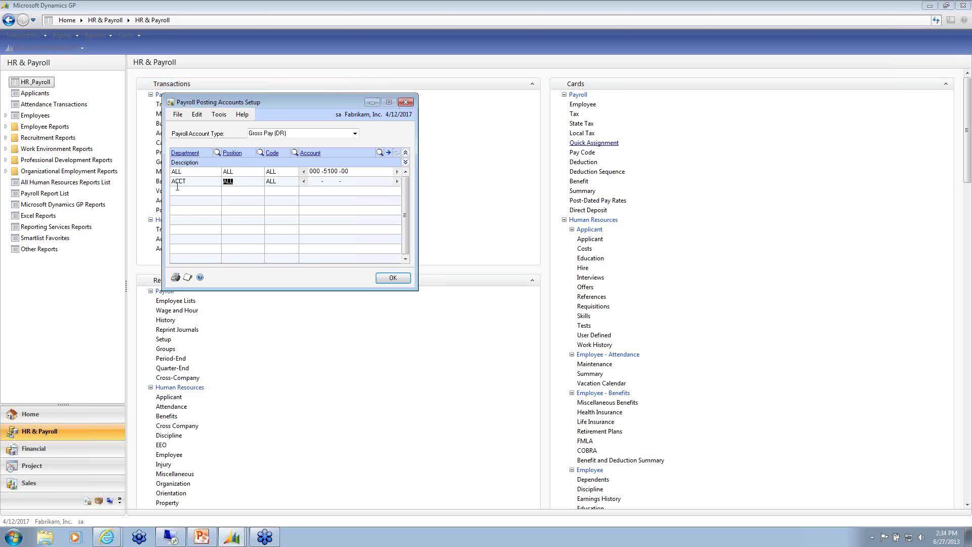
Review the available pay codes but keep ALL, assign account 100-5100-00 to the ACCT line, and close the posting accounts setup
left_click(282, 180)
left_click(295, 153)
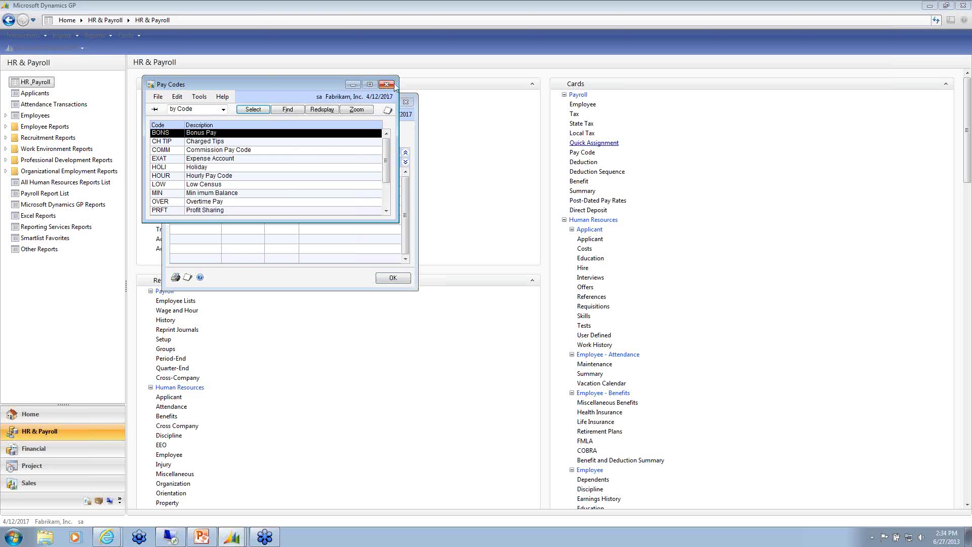
left_click(387, 84)
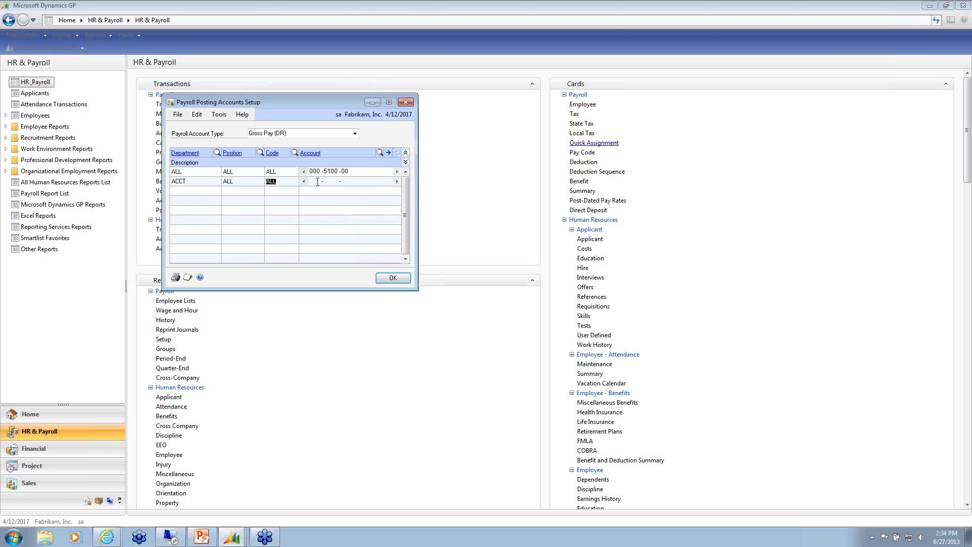
type("100 -5100 -00")
key("Tab")
left_click(405, 278)
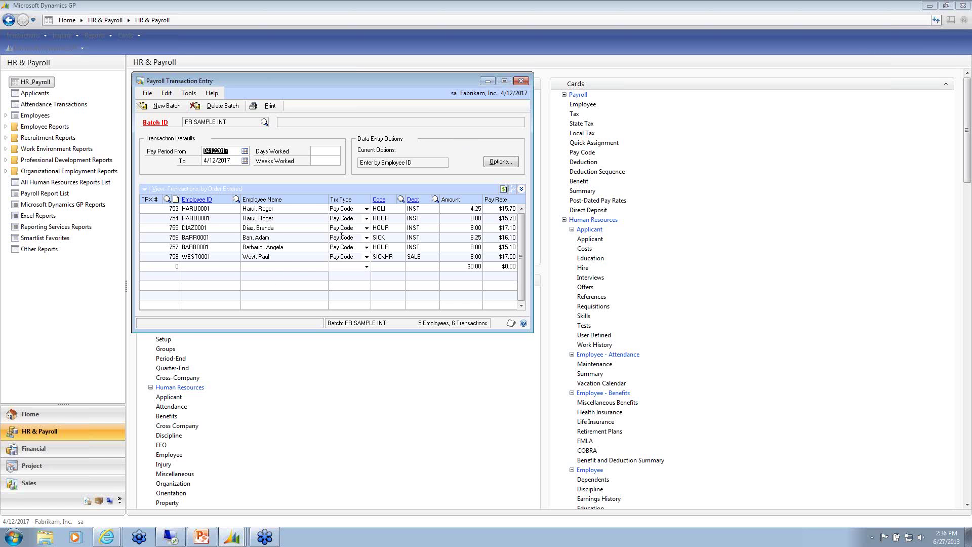
Start a Deduction transaction in batch PR SAMPLE INT for the same employee as the batch's last entry
left_click(232, 267)
type("WEST0001")
key("Tab")
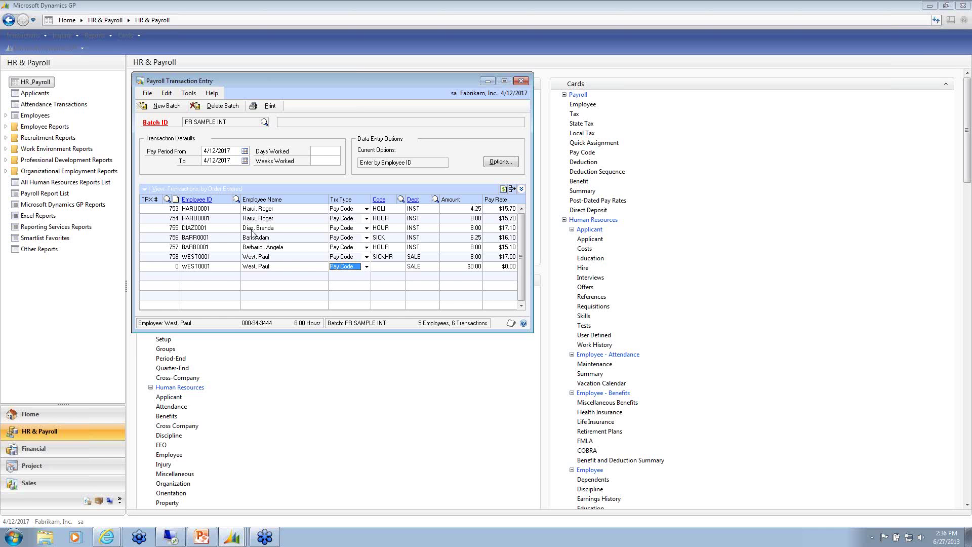
left_click(367, 267)
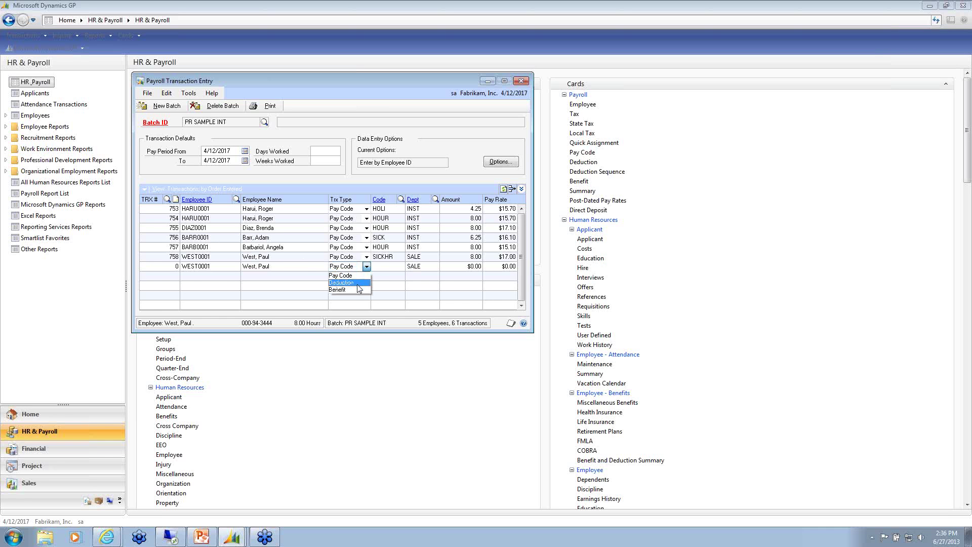
left_click(357, 284)
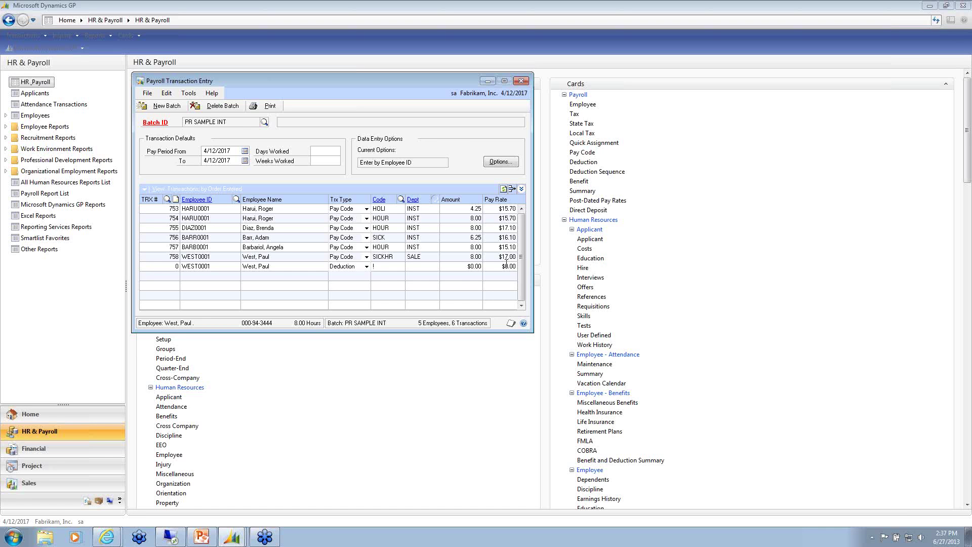
Delete the incomplete deduction transaction and close Payroll Transaction Entry
left_click(512, 190)
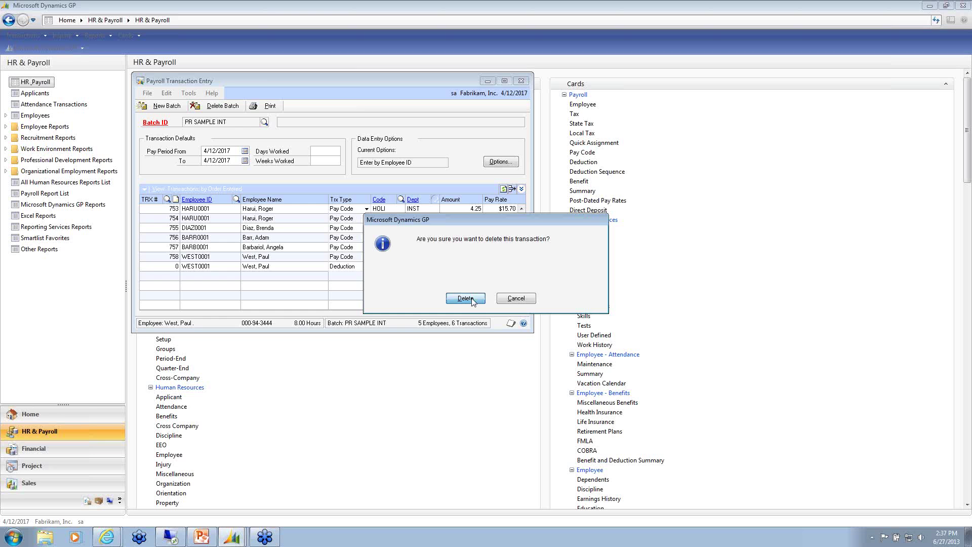
left_click(466, 301)
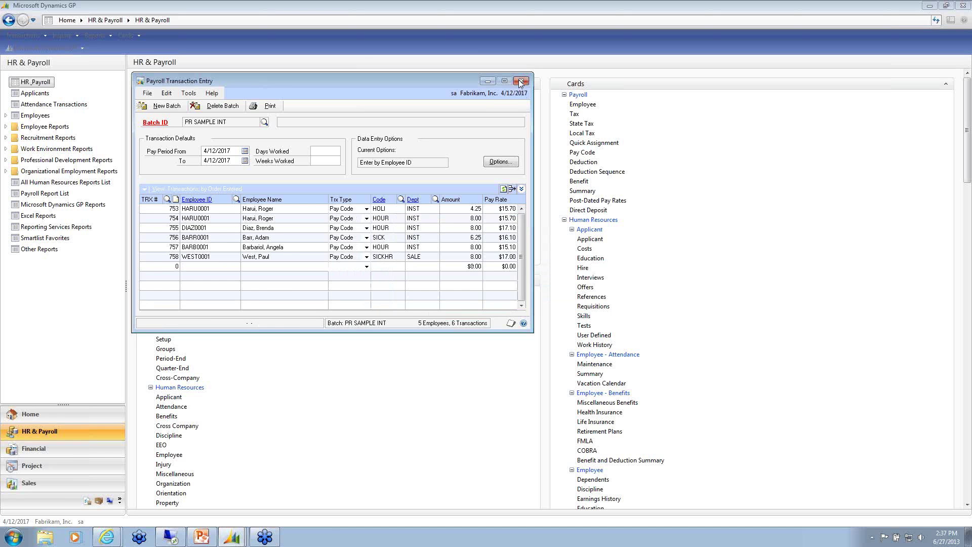
left_click(521, 82)
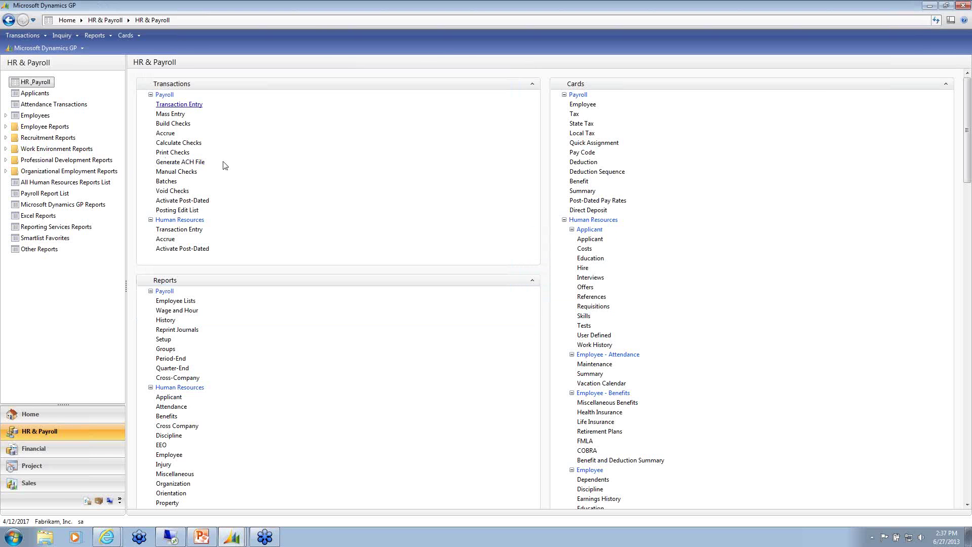
Start building payroll checks with the REGULAR default, and review which deductions are included in the pay run
left_click(182, 126)
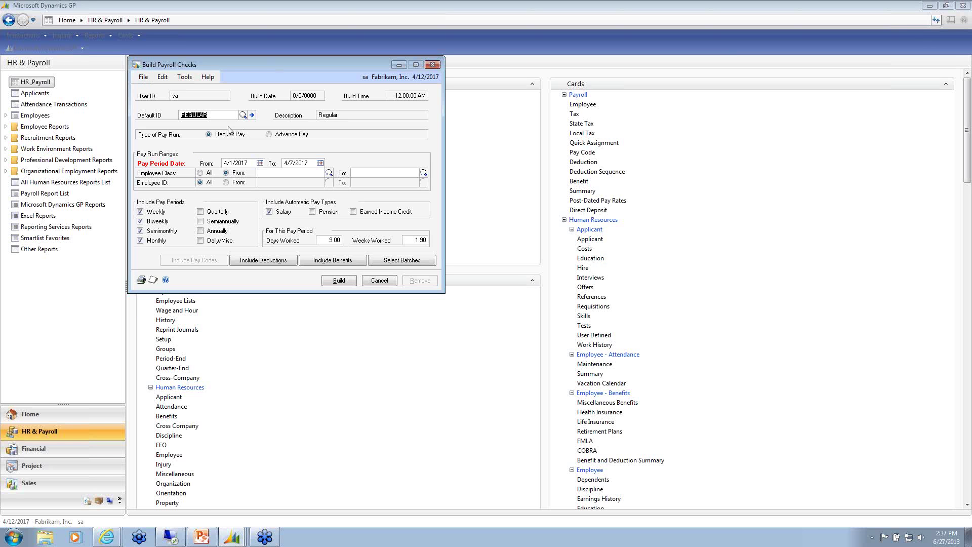
left_click(243, 115)
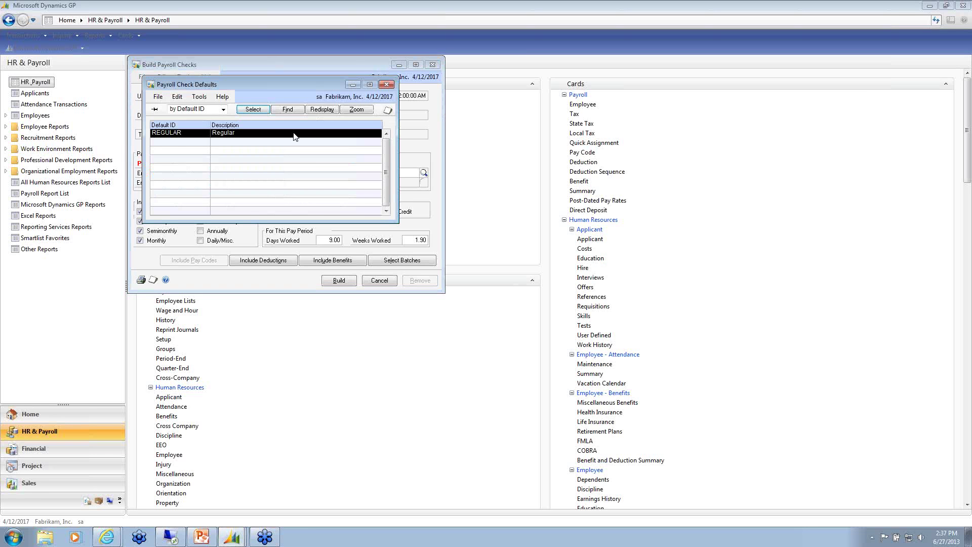
double_click(294, 134)
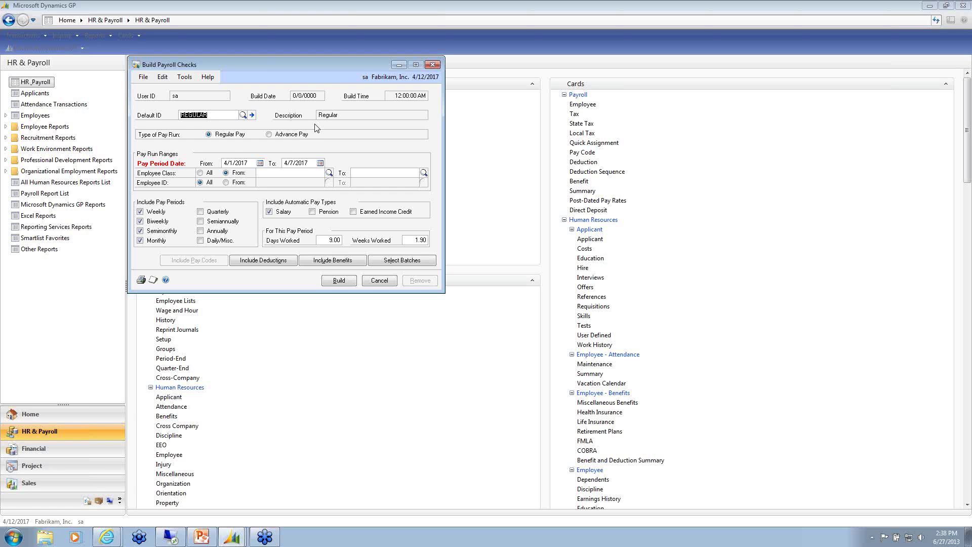
left_click(265, 263)
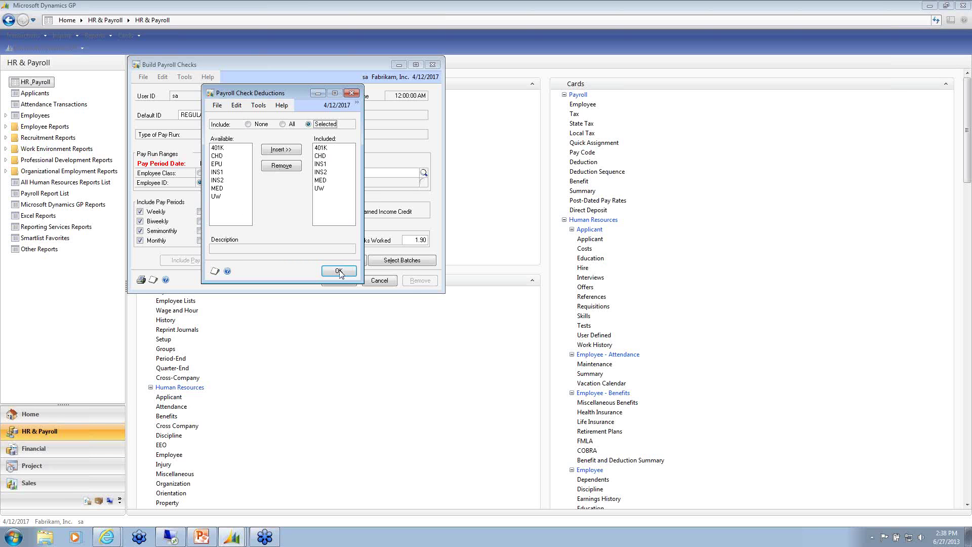
left_click(338, 271)
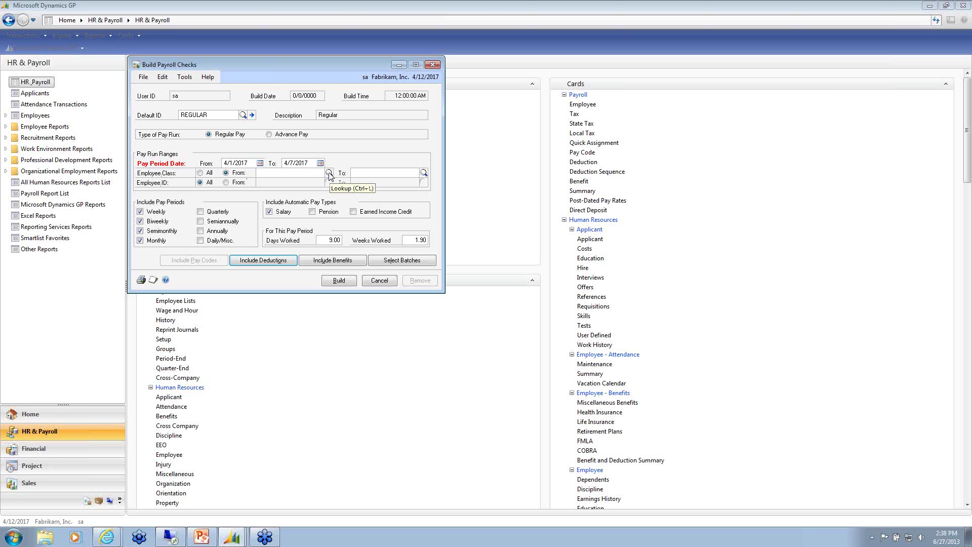
Limit the pay run's employee class range from ACCT to ACCT
left_click(329, 174)
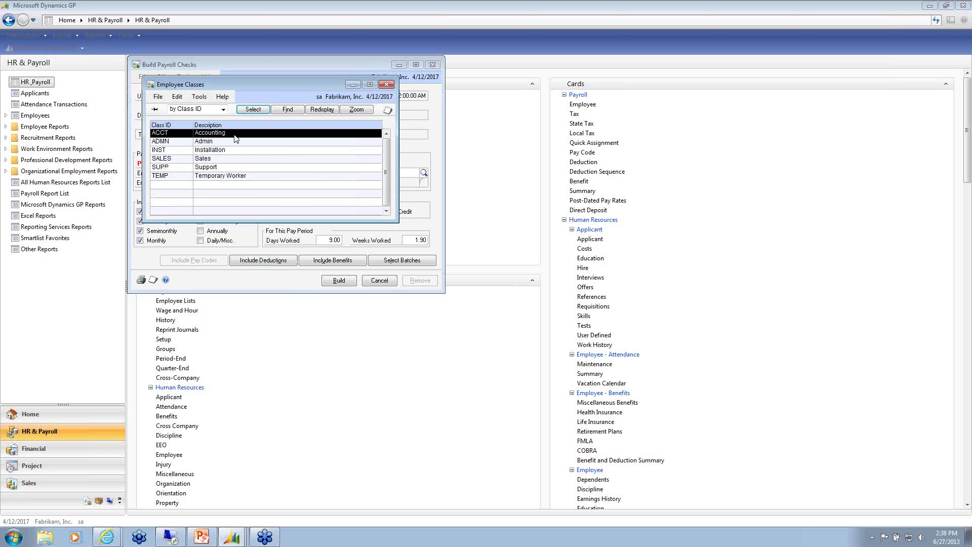
double_click(234, 134)
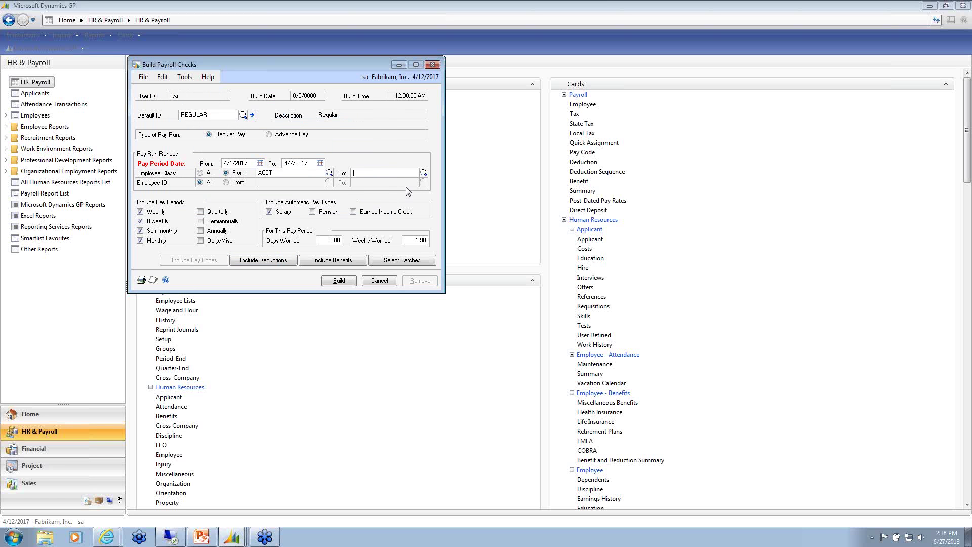
left_click(424, 173)
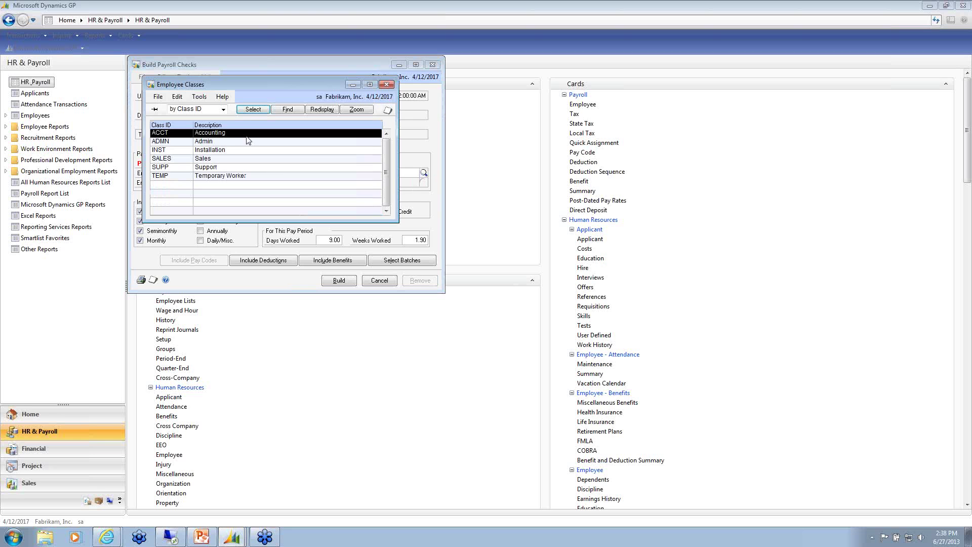
double_click(252, 133)
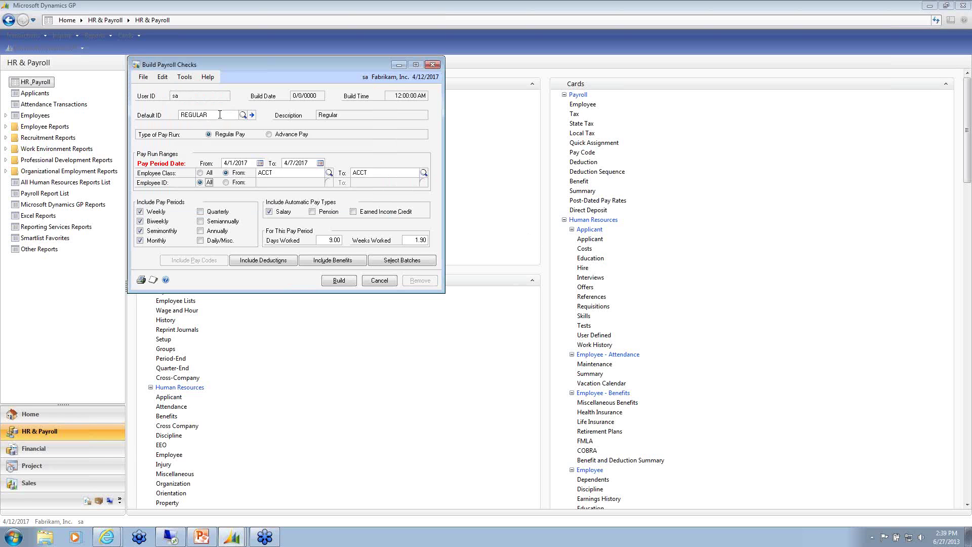
Include all employee classes in the pay run and confirm the payroll batch selection
left_click(201, 174)
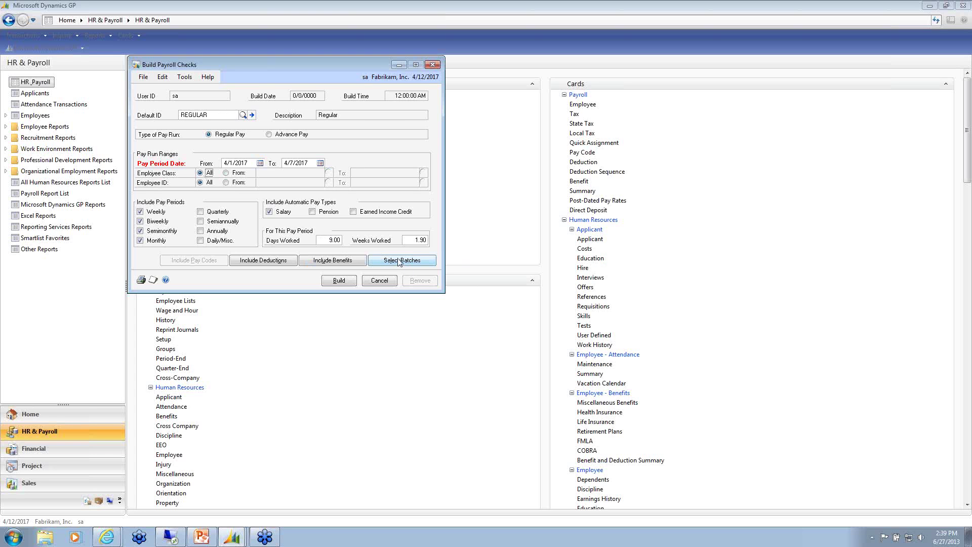
left_click(399, 262)
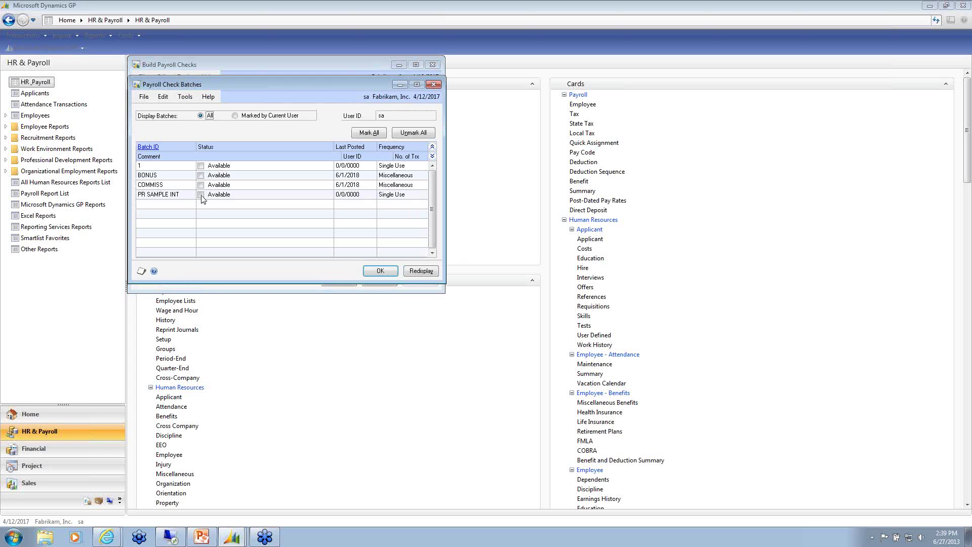
left_click(385, 271)
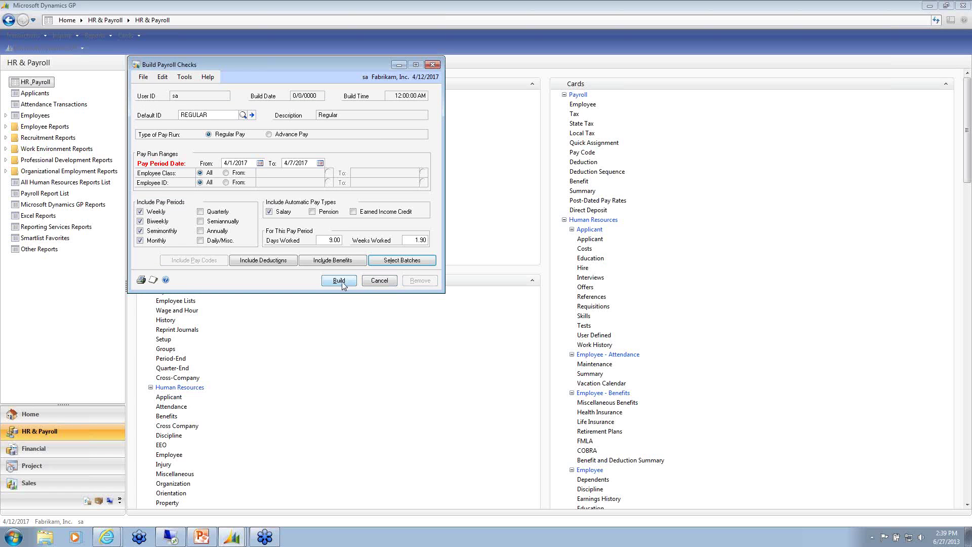
Build the payroll checks and skip the Build Check File Report
left_click(342, 284)
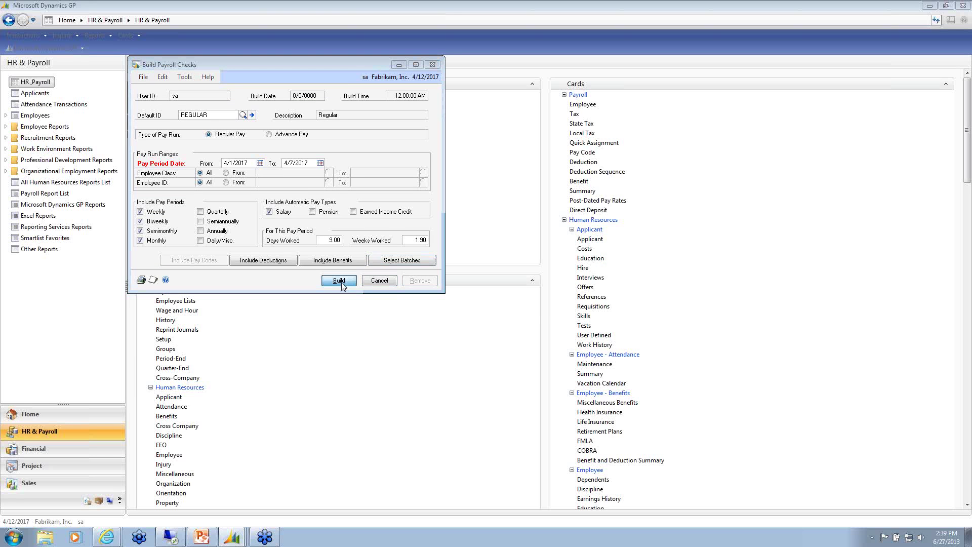
left_click(435, 299)
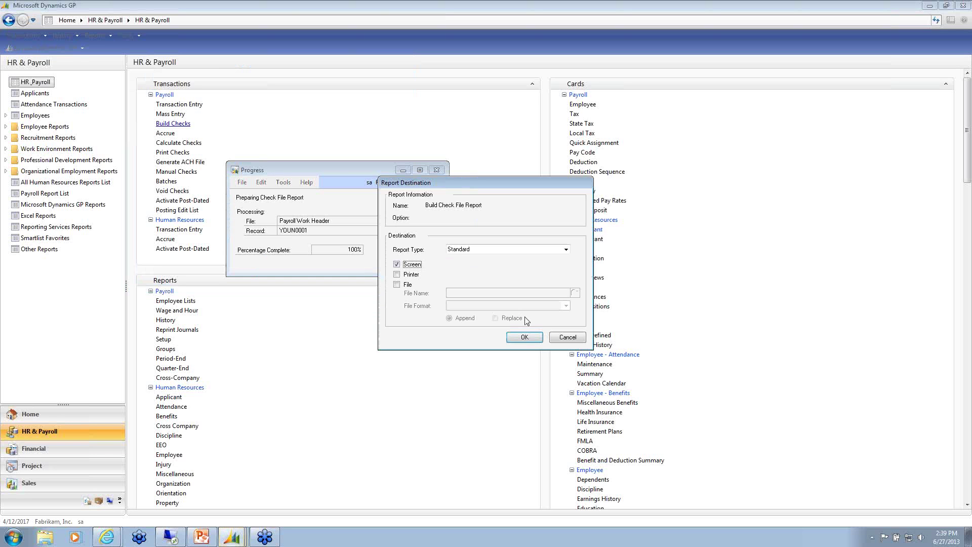
left_click(568, 338)
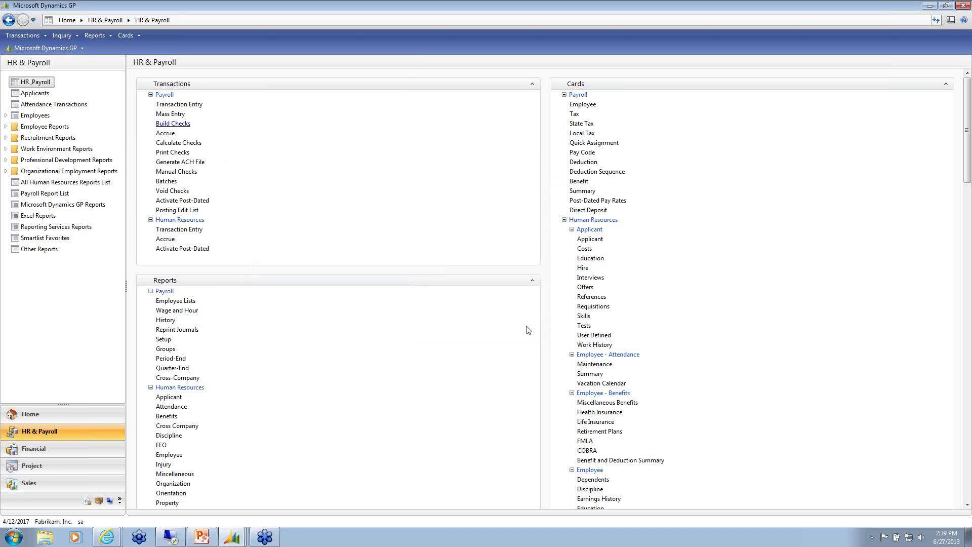
Calculate the payroll checks for the built Regular pay run
left_click(186, 144)
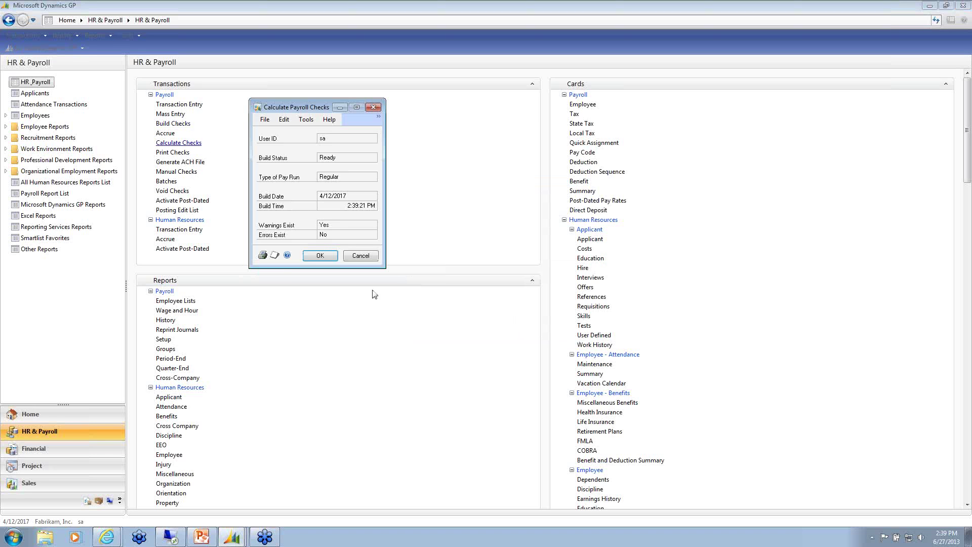
left_click(322, 261)
left_click(320, 256)
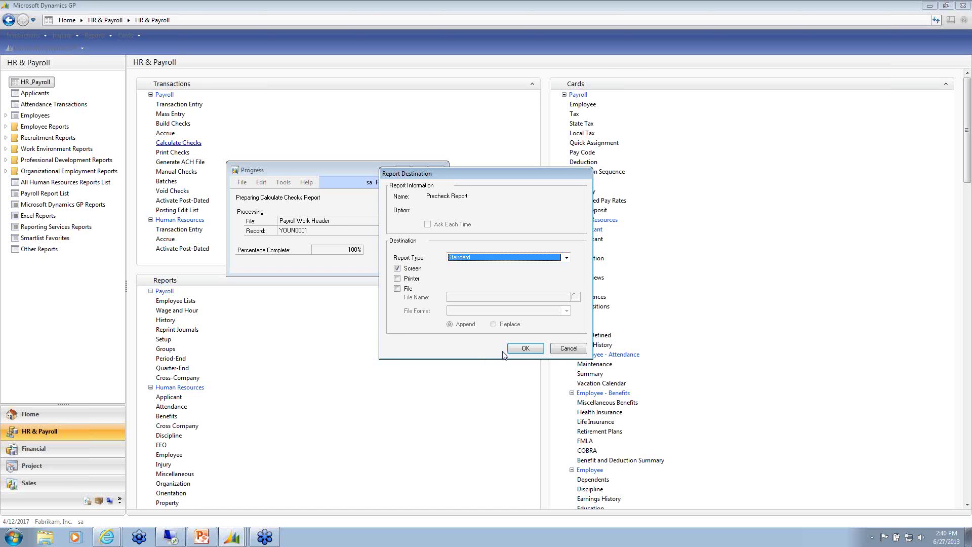
Output the Precheck Report to the screen, review the calculated checks through the report totals, and close the report
left_click(527, 351)
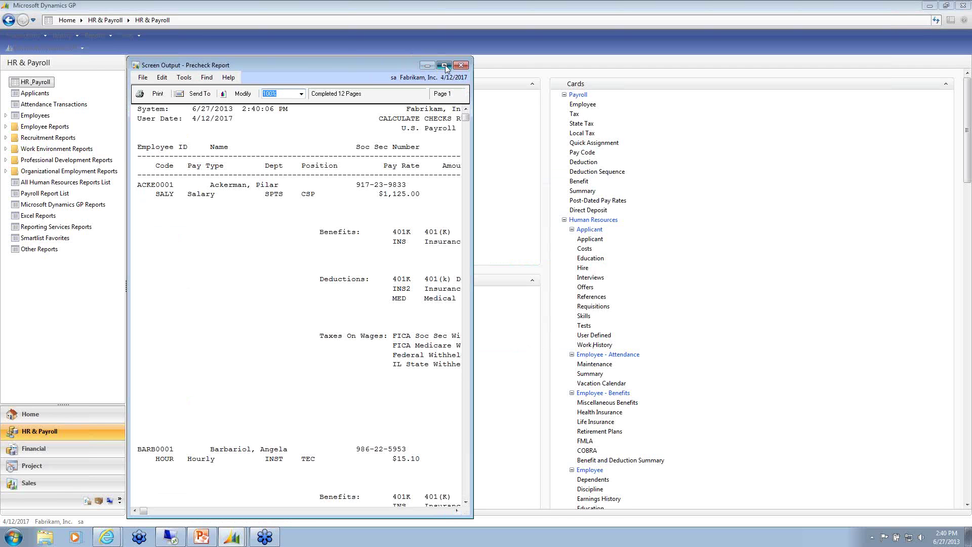
left_click(445, 65)
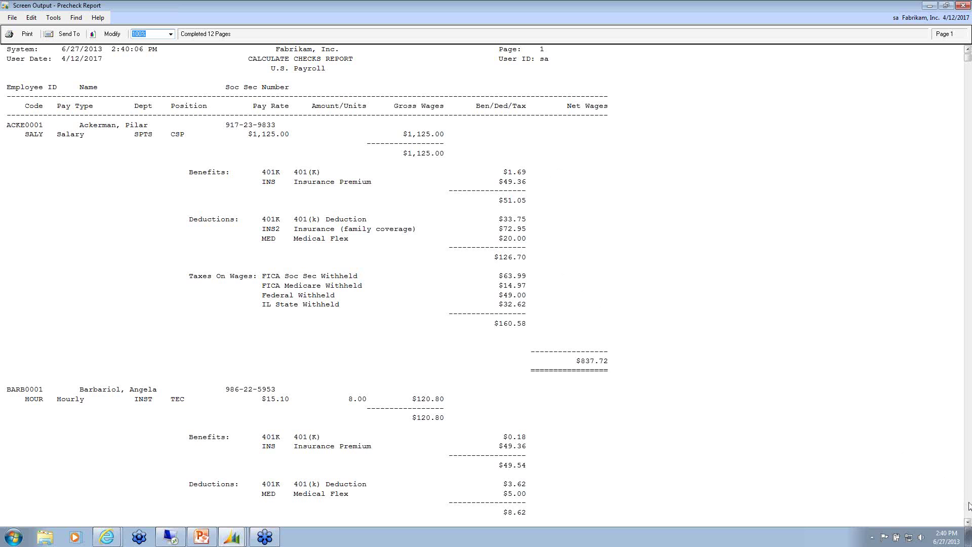
scroll(969, 505, "down", 20)
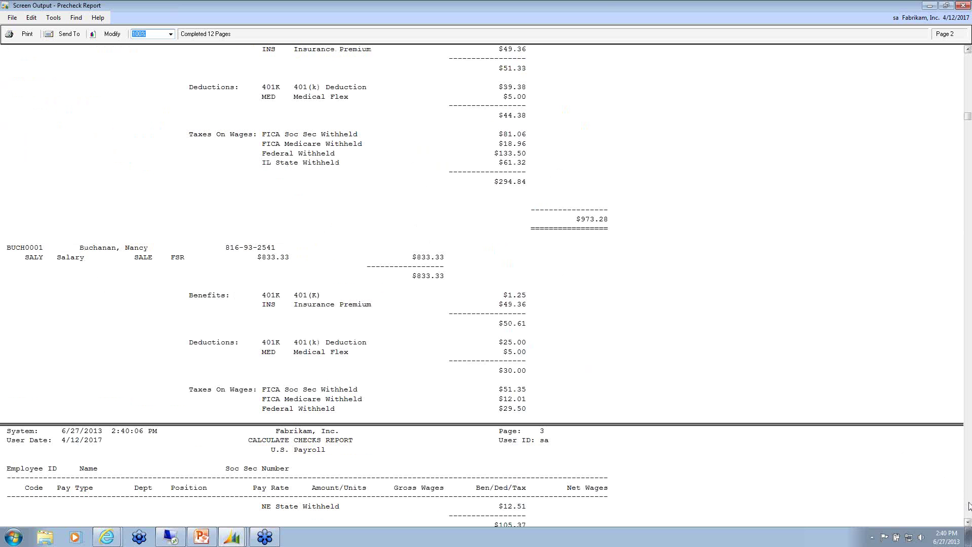
scroll(969, 506, "down", 20)
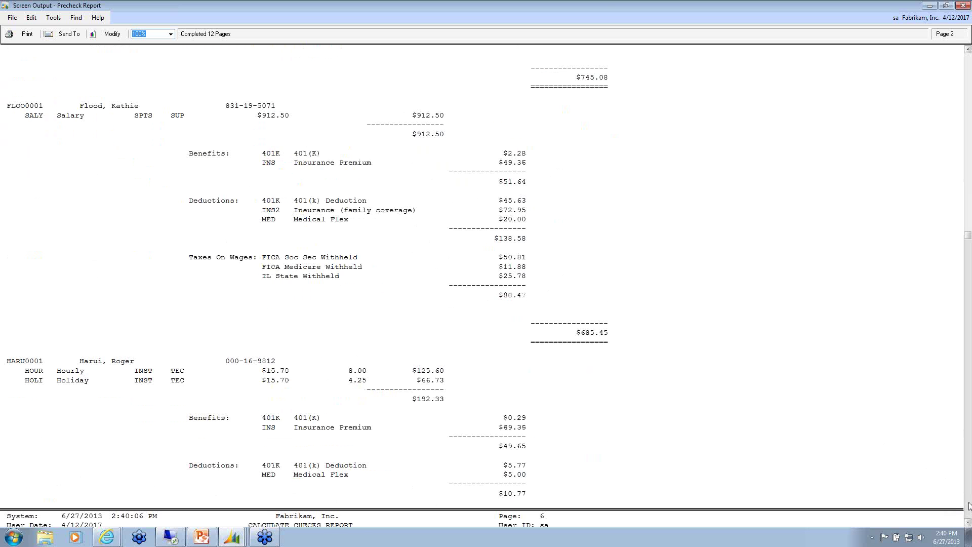
scroll(970, 505, "down", 20)
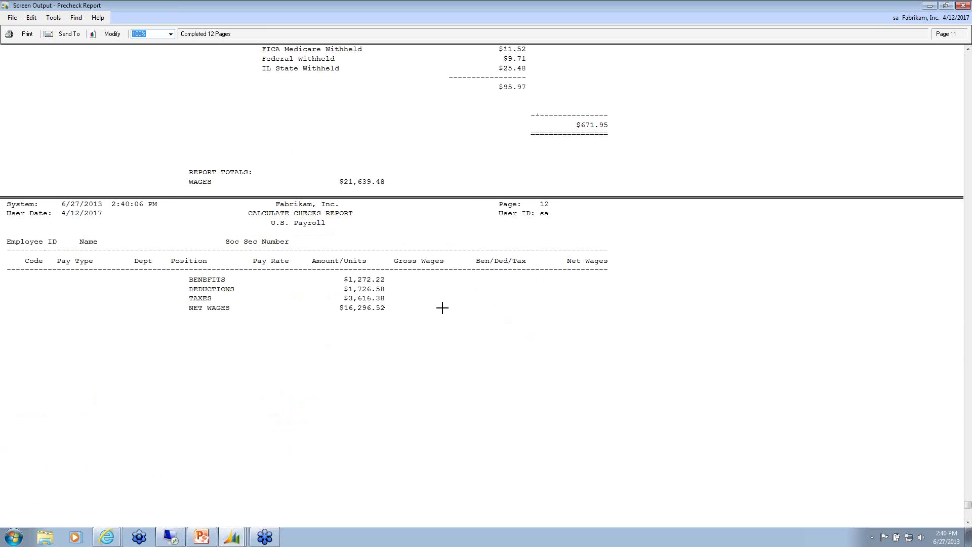
left_click(899, 6)
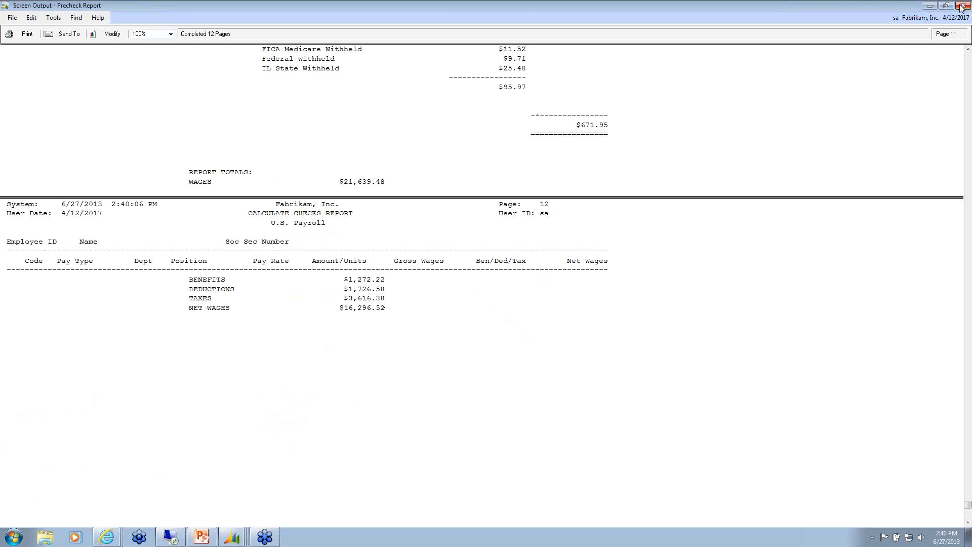
left_click(963, 6)
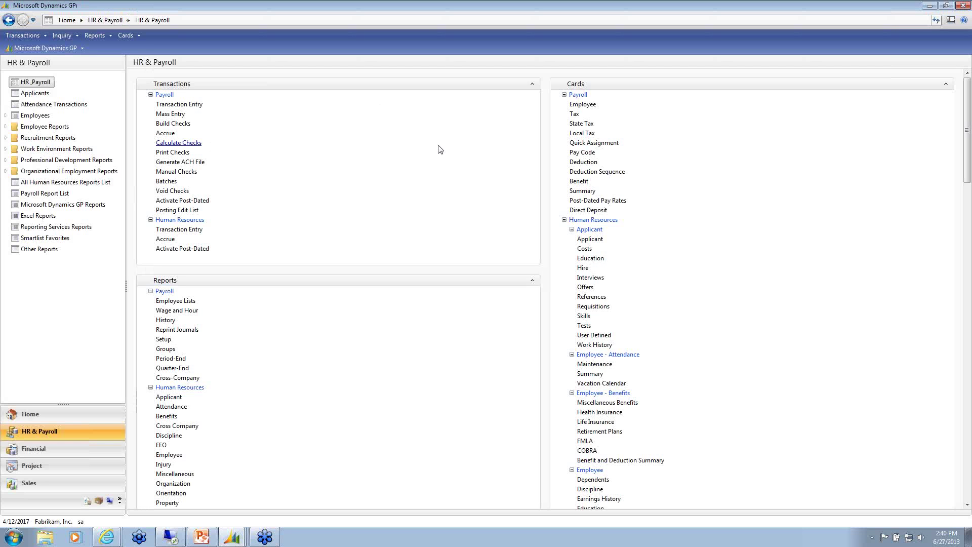
Set up payroll check printing for the PAYROLL checkbook with direct deposit inactive and Checks as the print item
left_click(172, 153)
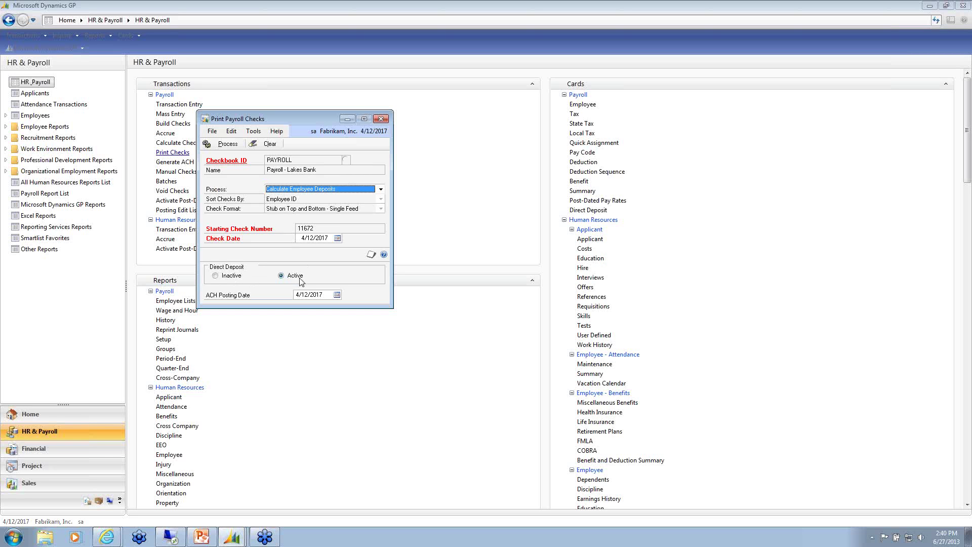
left_click(233, 277)
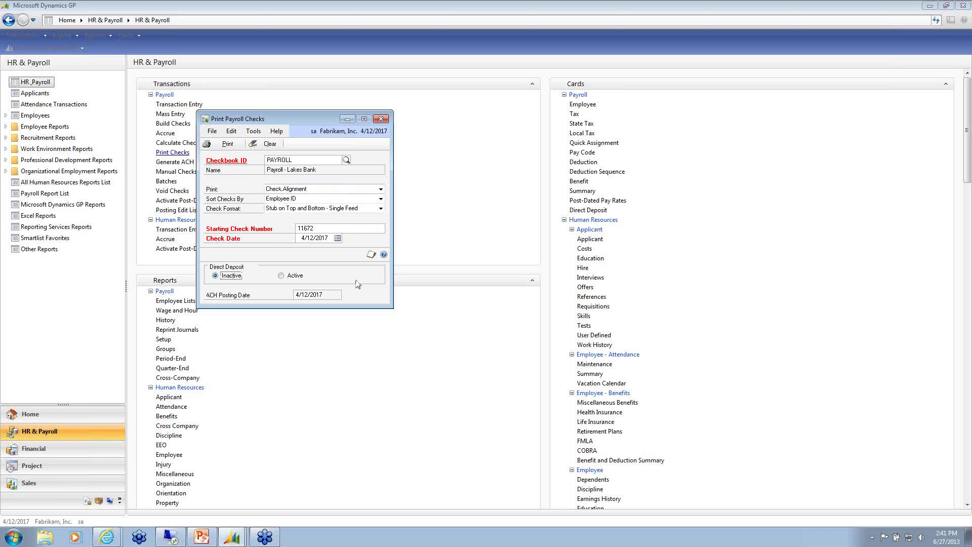
left_click(380, 189)
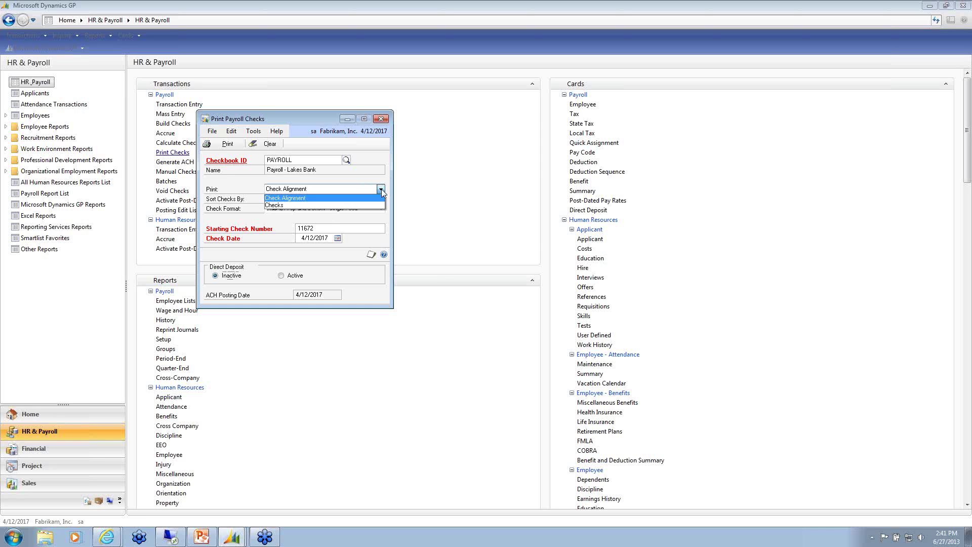
left_click(377, 195)
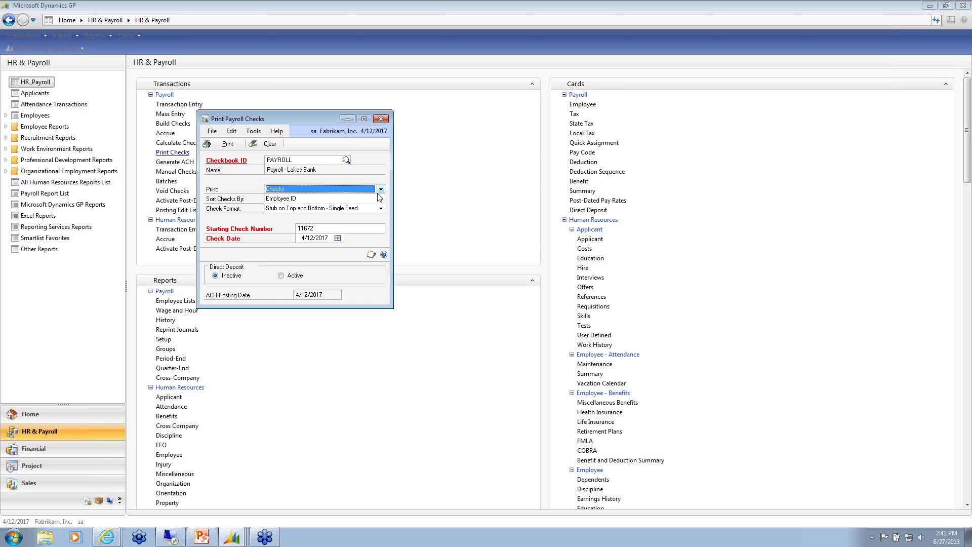
left_click(378, 195)
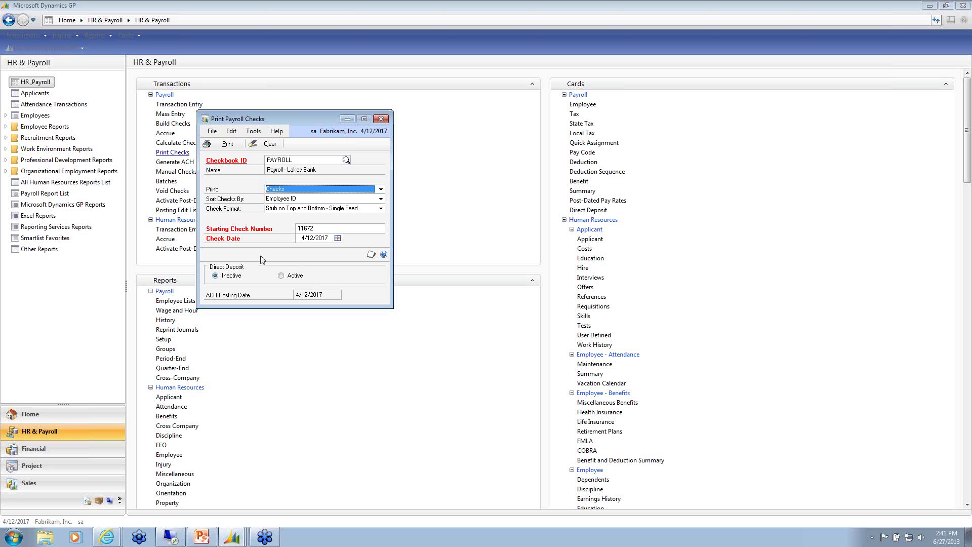
Print the employee checks to the screen and close the check preview
left_click(227, 146)
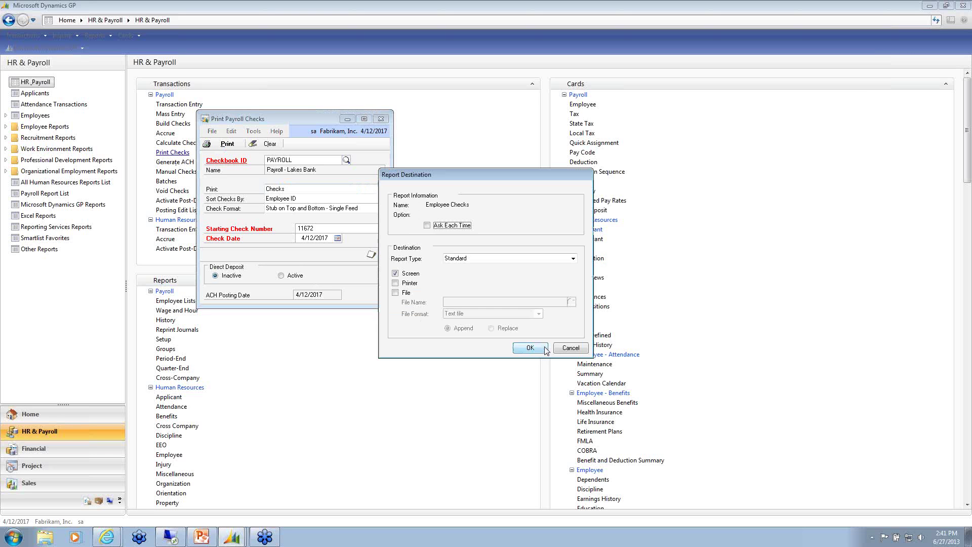
left_click(539, 350)
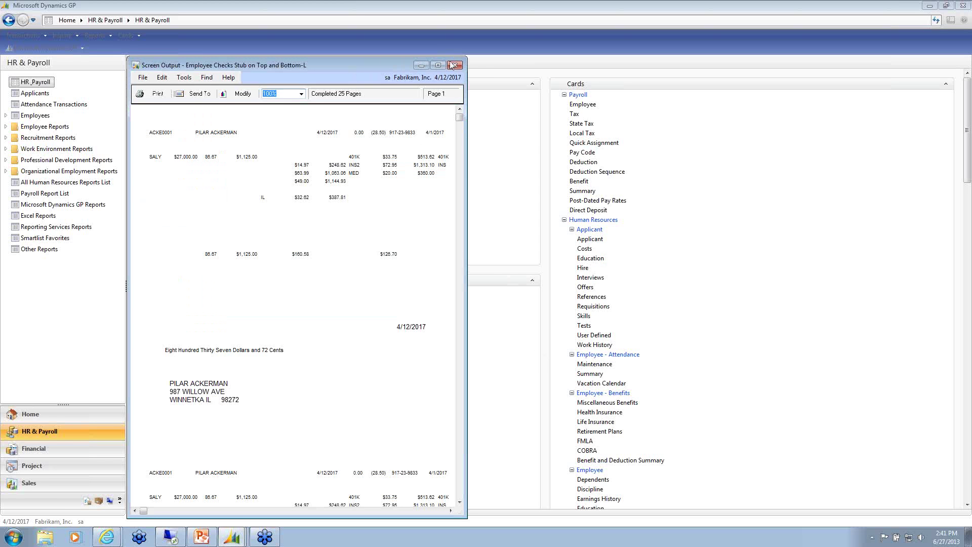
left_click(455, 65)
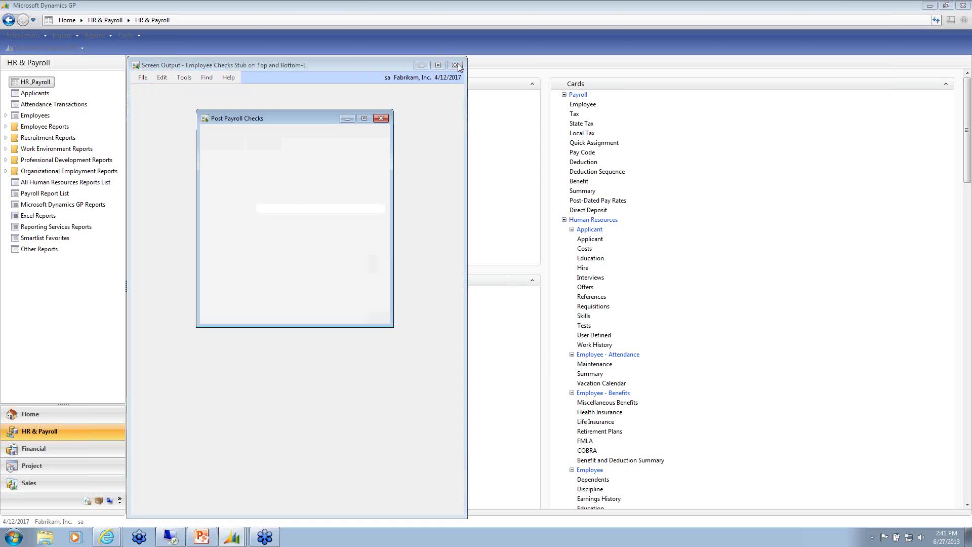
Process the payroll checks with the Post Checks option and skip the Check Register and the remaining posting reports
left_click(380, 209)
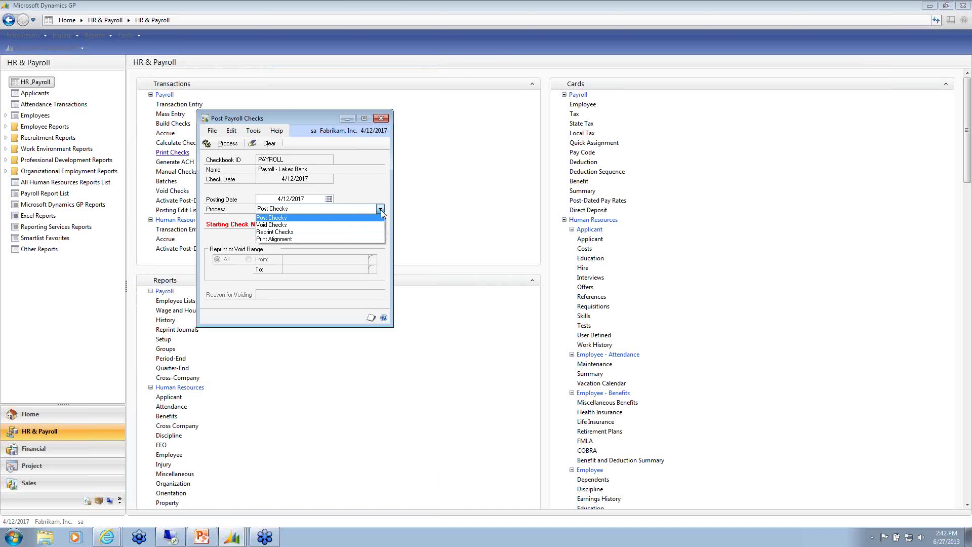
left_click(381, 210)
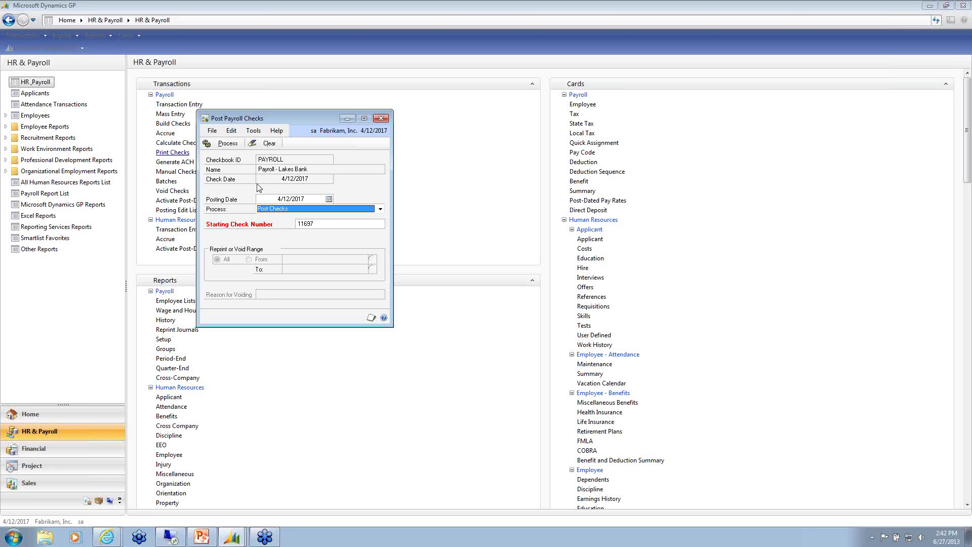
left_click(228, 143)
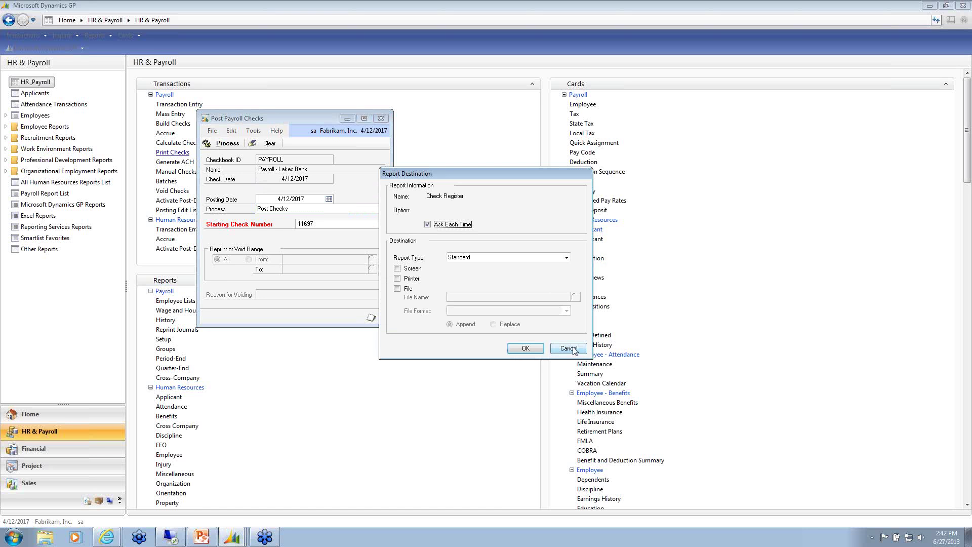
left_click(577, 350)
left_click(568, 348)
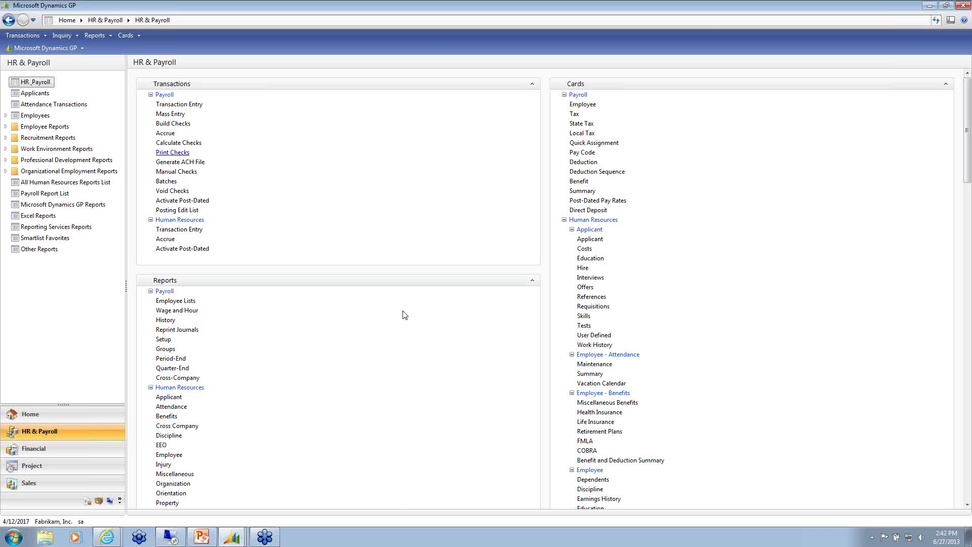
Generate an ACH file that includes build 78, dated 6/1/2018
left_click(190, 163)
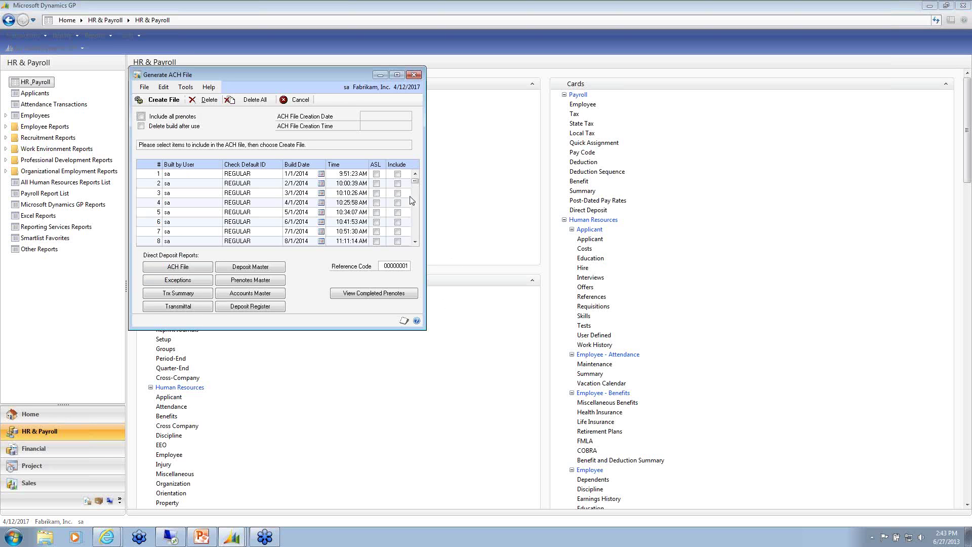
left_click_drag(416, 217, 419, 251)
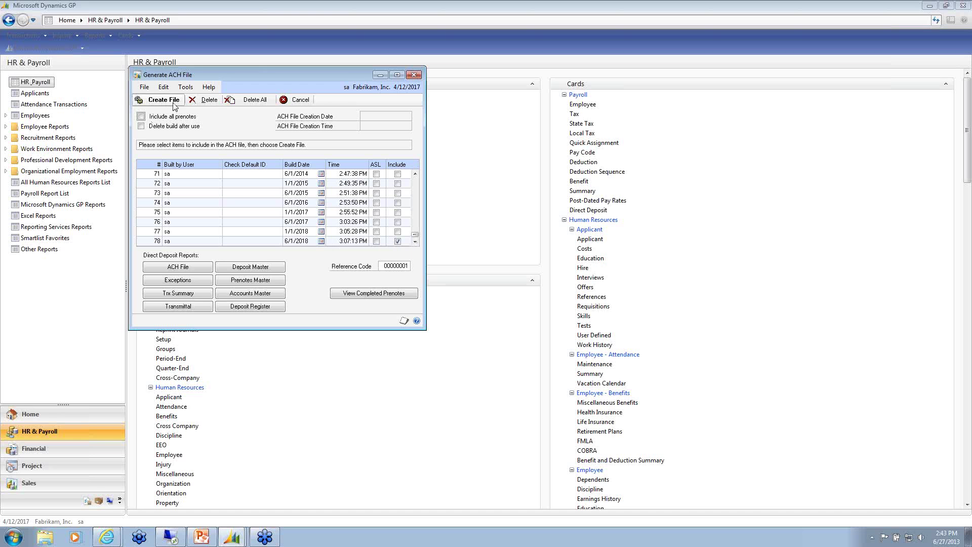
left_click(164, 101)
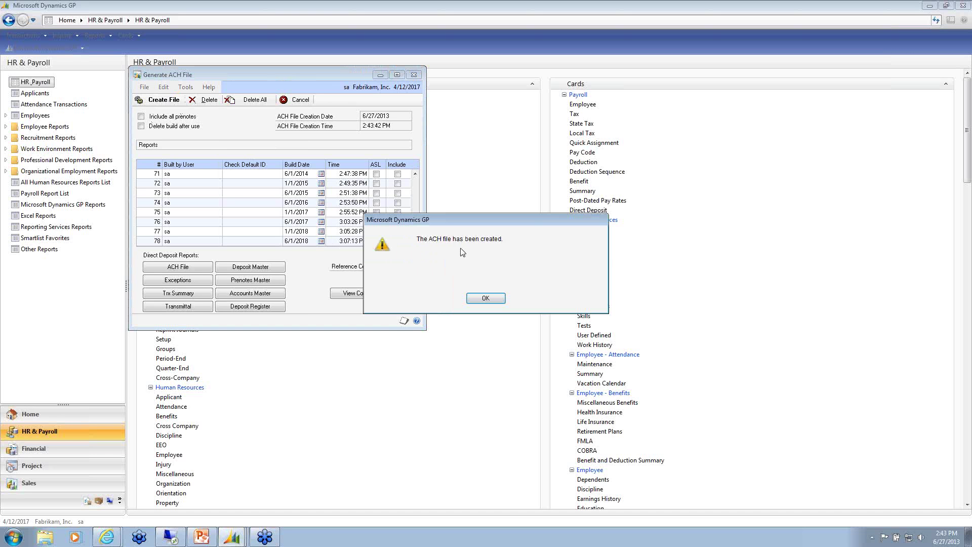
left_click(490, 300)
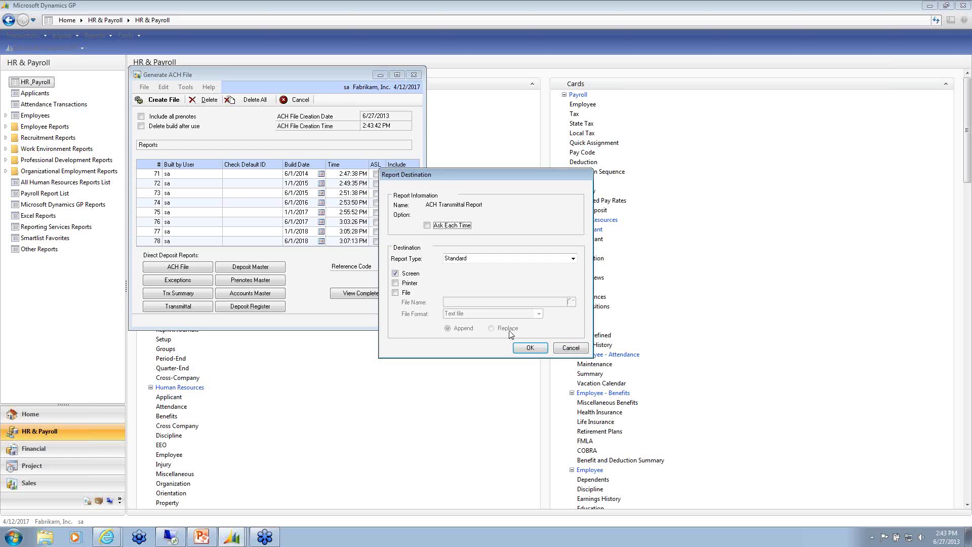
Output the ACH Transmittal Report to the screen, review it, and close the report and ACH file generation
left_click(528, 349)
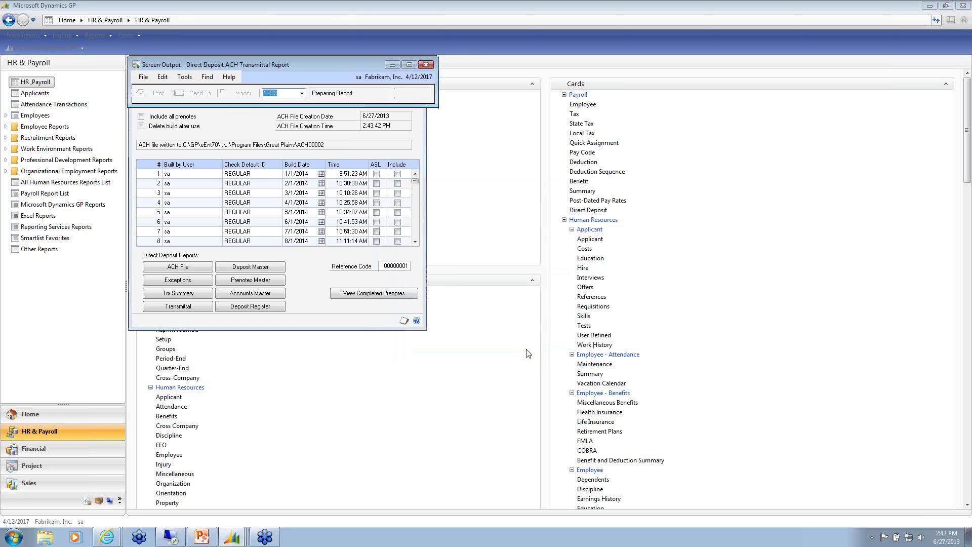
left_click(466, 456)
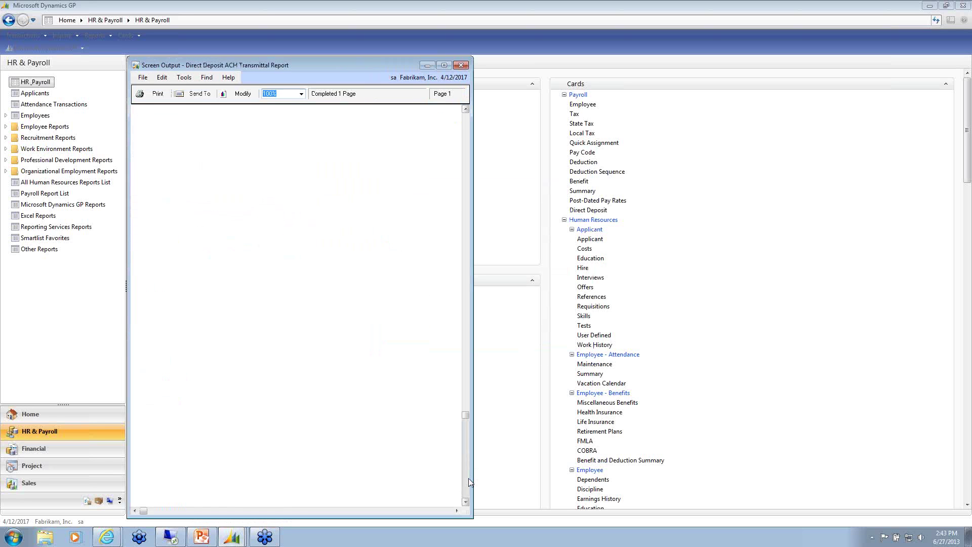
left_click(466, 134)
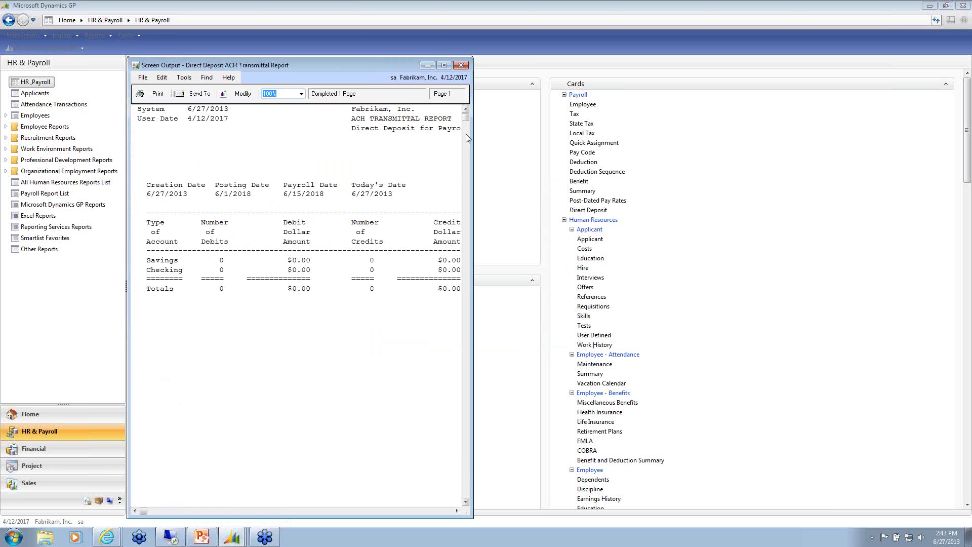
left_click(435, 511)
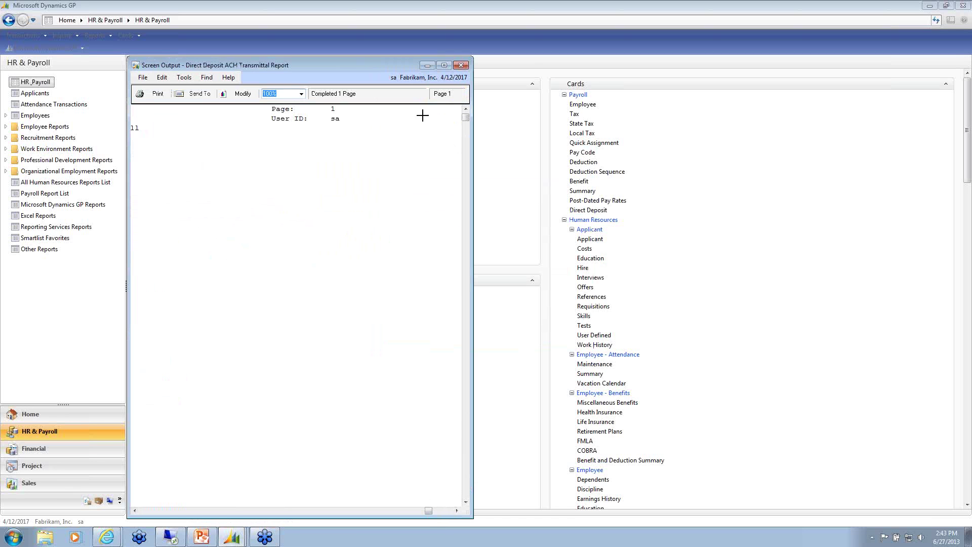
left_click(461, 67)
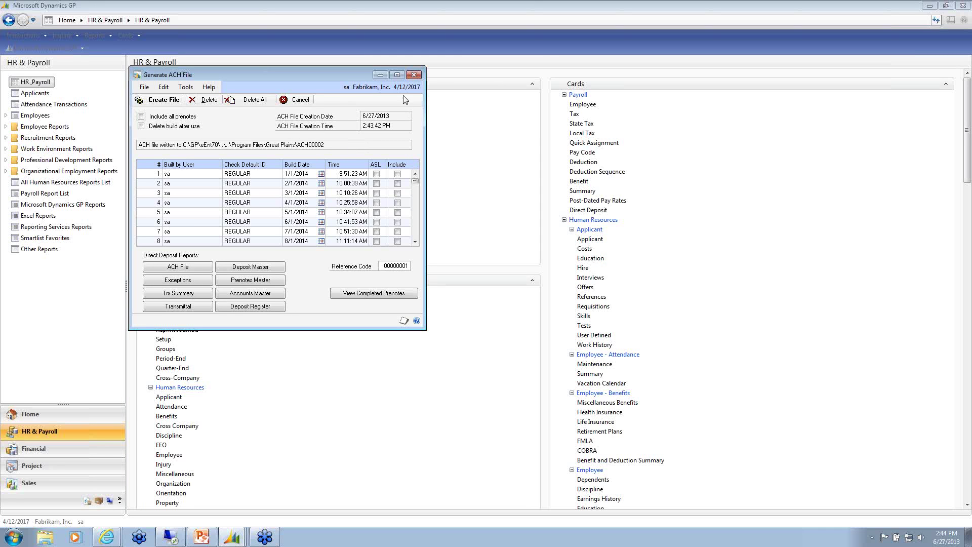
left_click(414, 76)
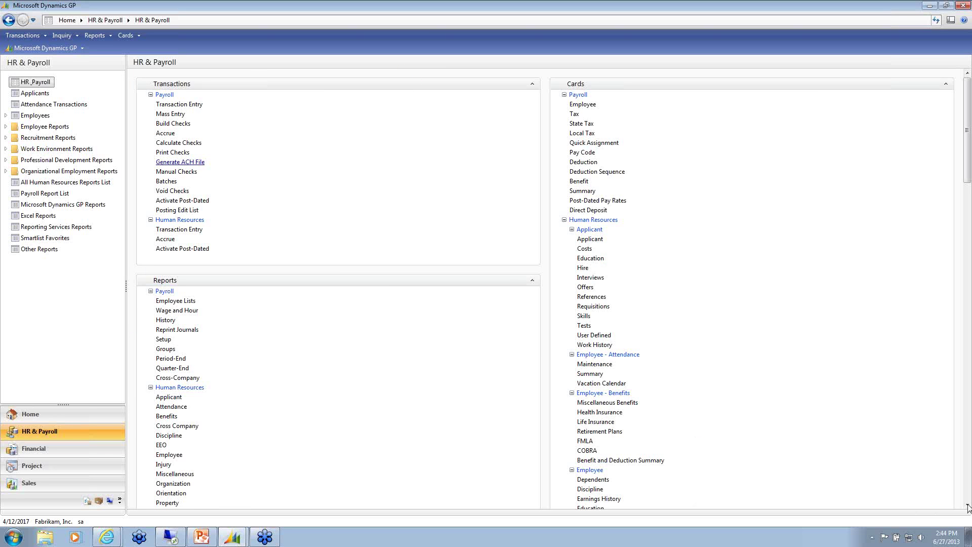
Look up the first employee's 2017 calendar-year payroll summary in Employee Summary Inquiry and show the May figures
scroll(968, 507, "down", 10)
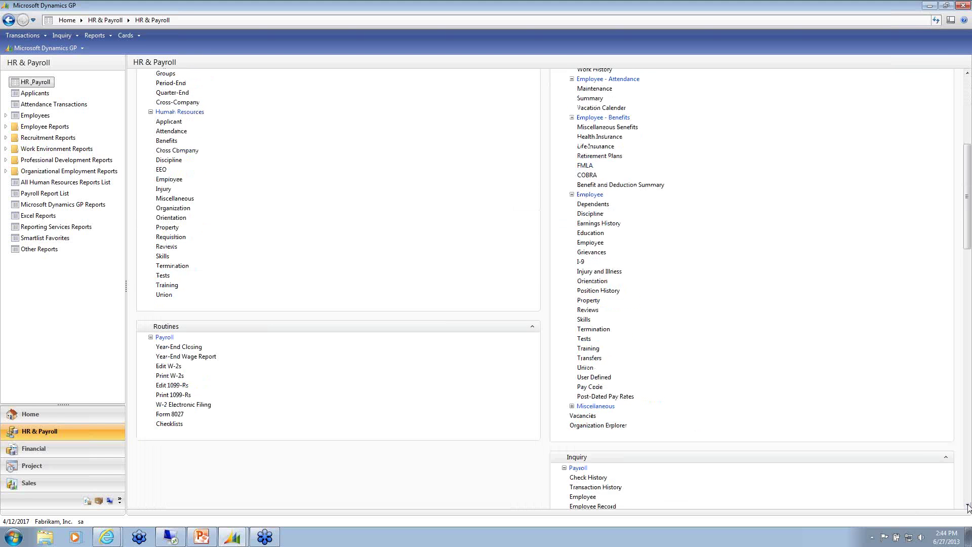
scroll(968, 506, "down", 6)
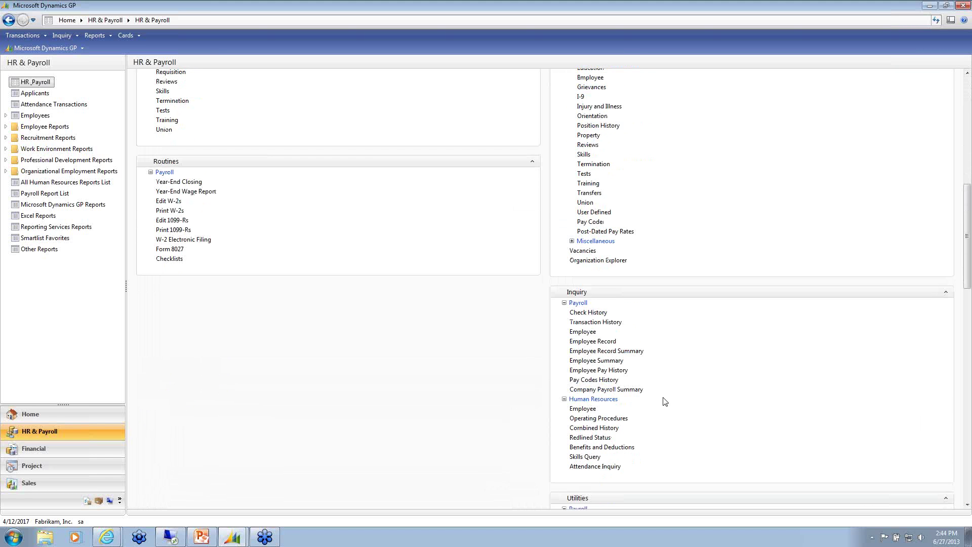
left_click(590, 361)
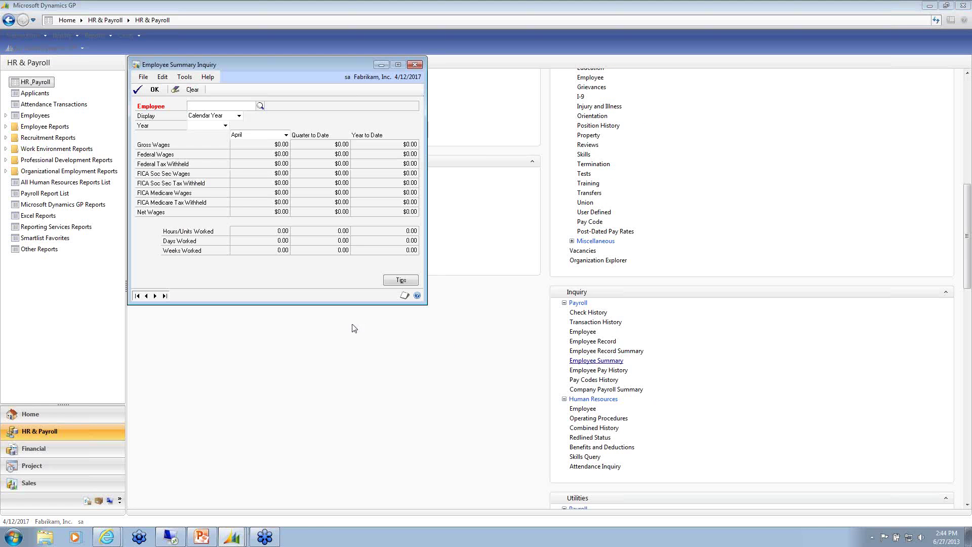
left_click(137, 296)
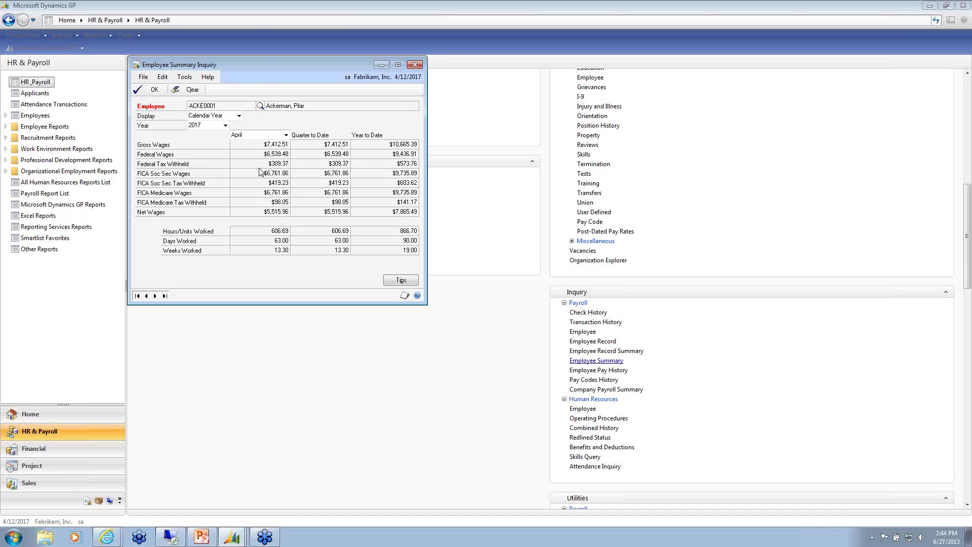
left_click(286, 136)
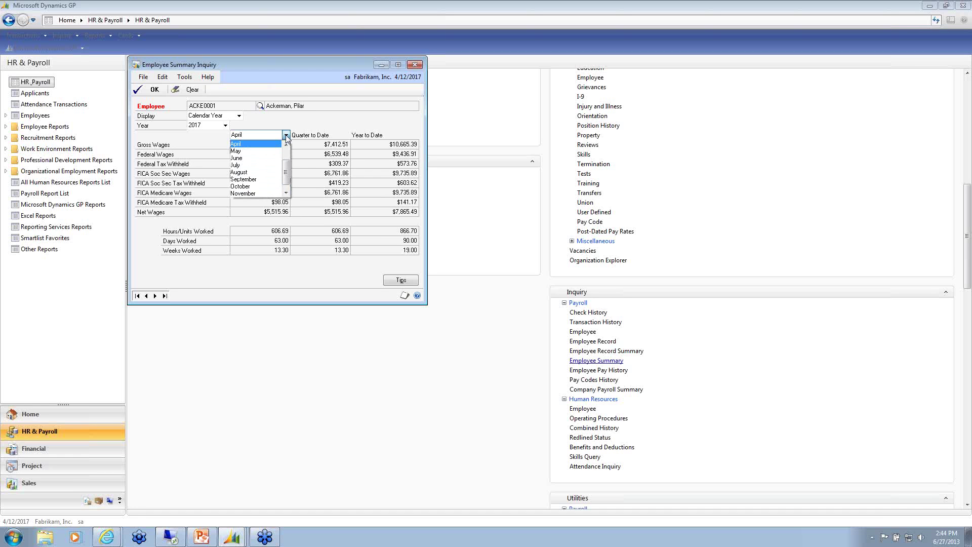
left_click(265, 150)
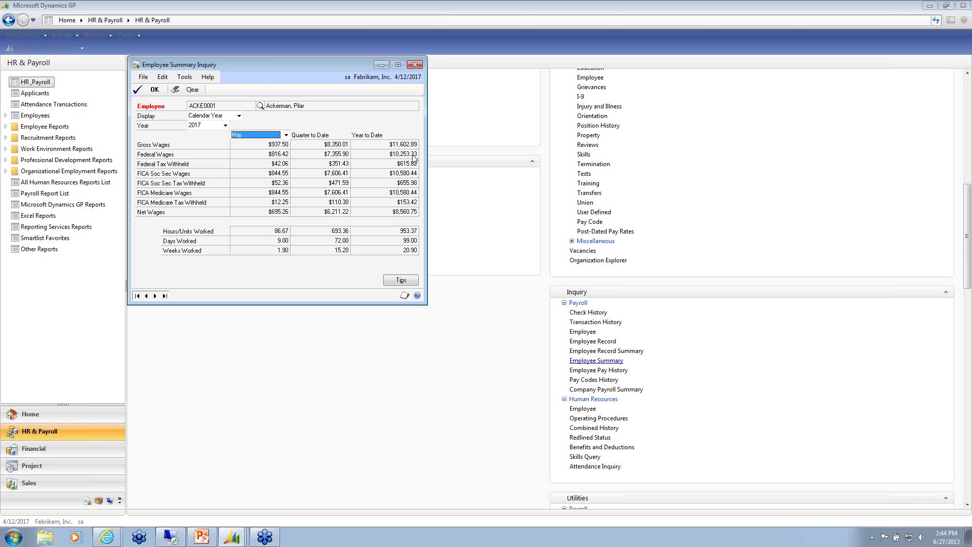
Display the employee's 2014 calendar-year figures in Employee Summary Inquiry and close the inquiry
left_click(226, 125)
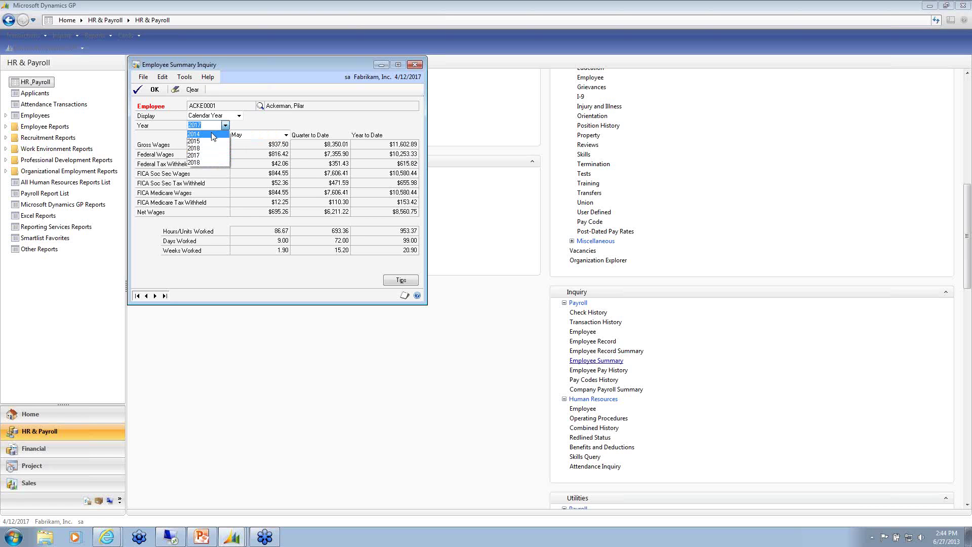
left_click(212, 132)
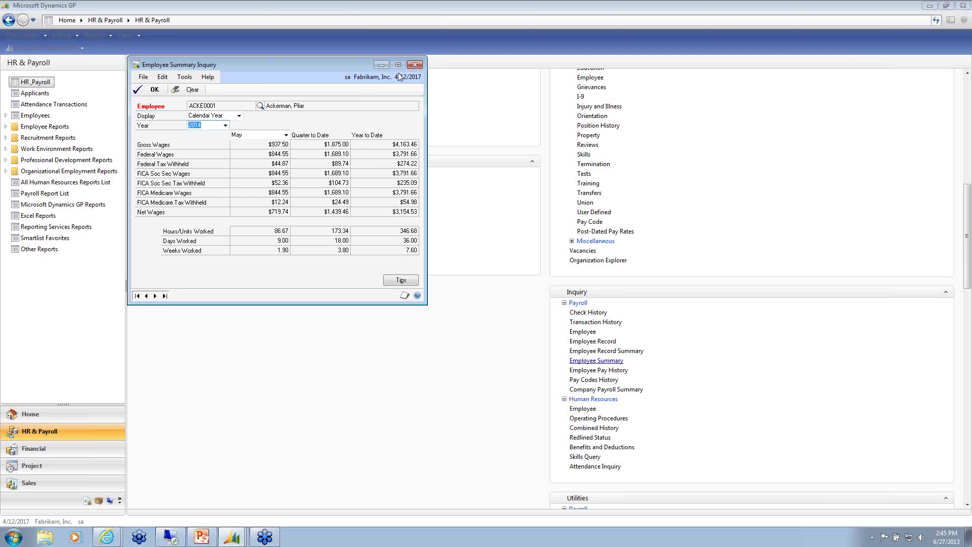
left_click(416, 64)
Look up the first employee's Bonus Pay (BONS) pay code record in Employee Record Summary Inquiry
left_click(613, 351)
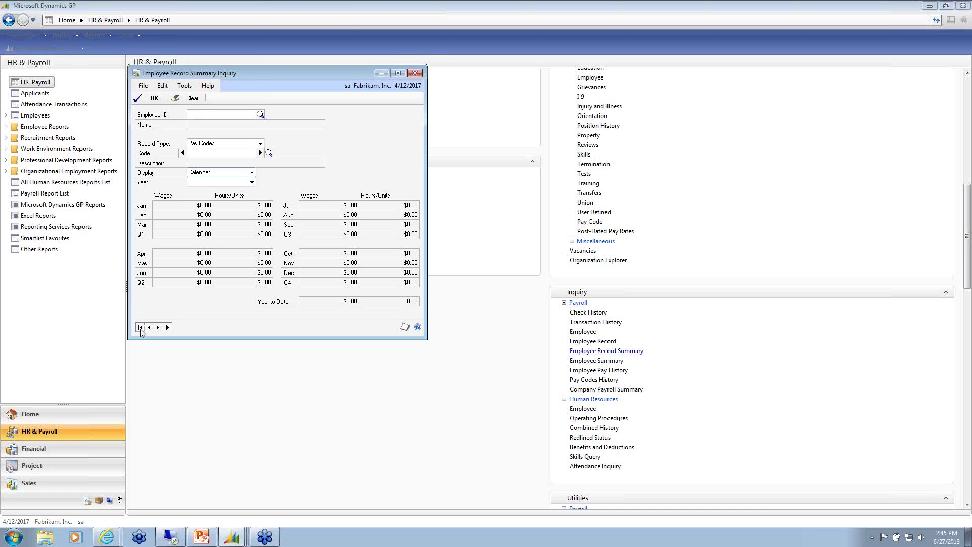
left_click(139, 327)
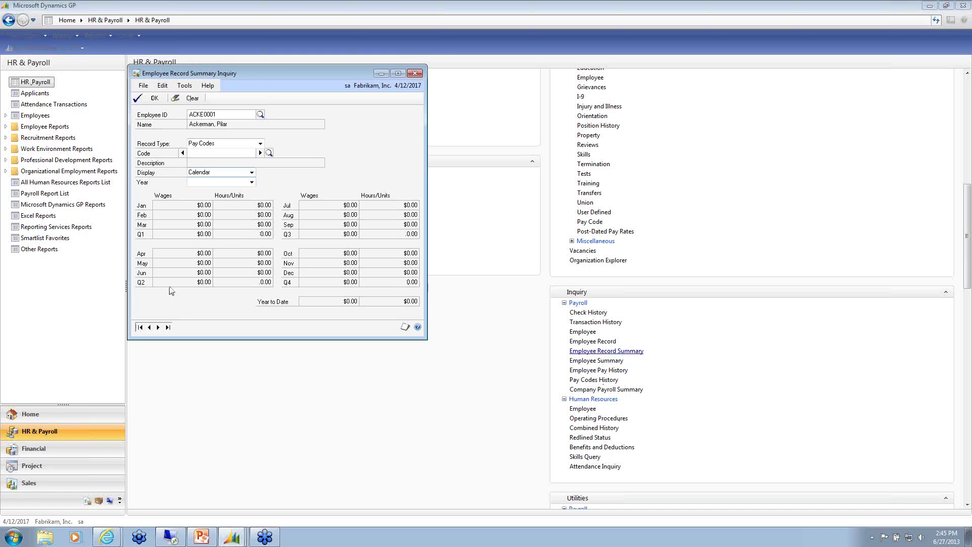
left_click(259, 153)
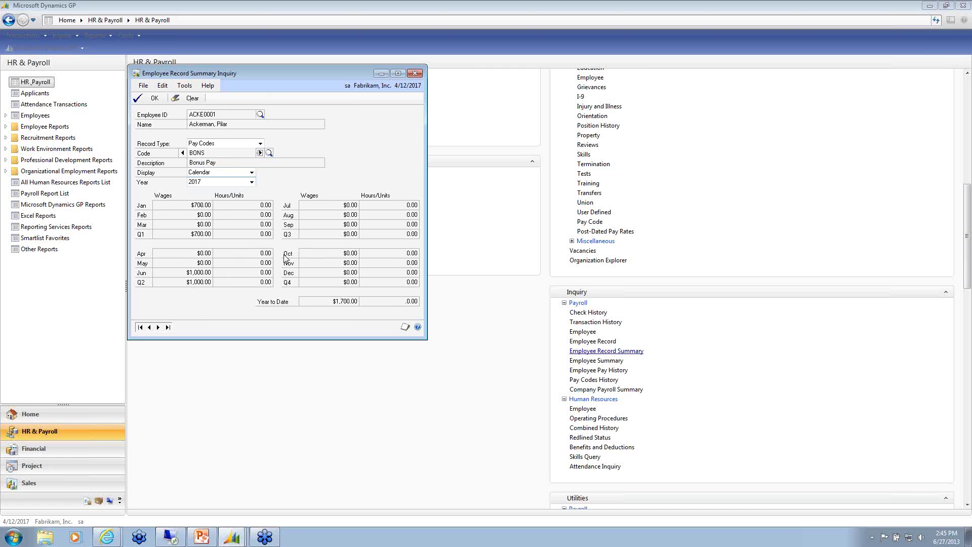
Change the record type to State Taxes, show the employee's Illinois (IL) record, and close the inquiry
left_click(261, 144)
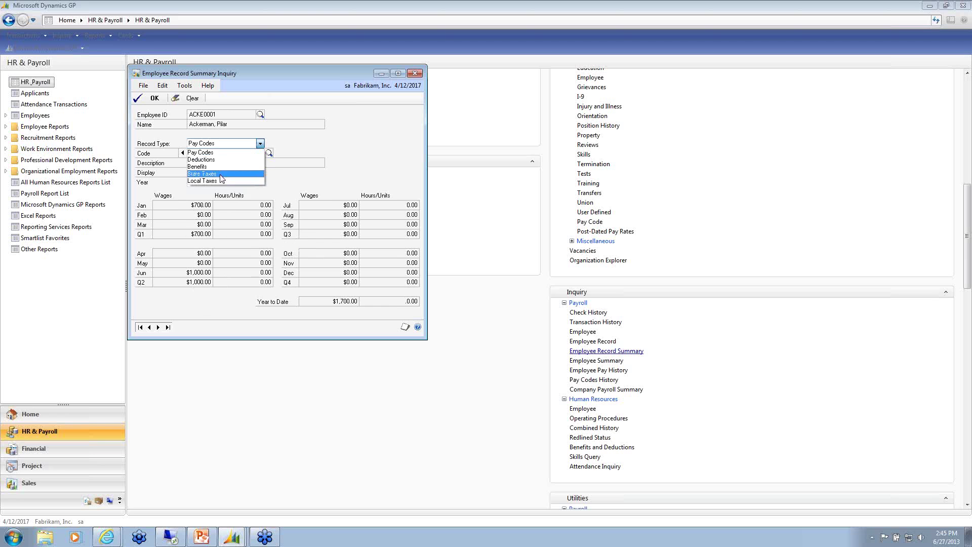
left_click(221, 175)
left_click(259, 152)
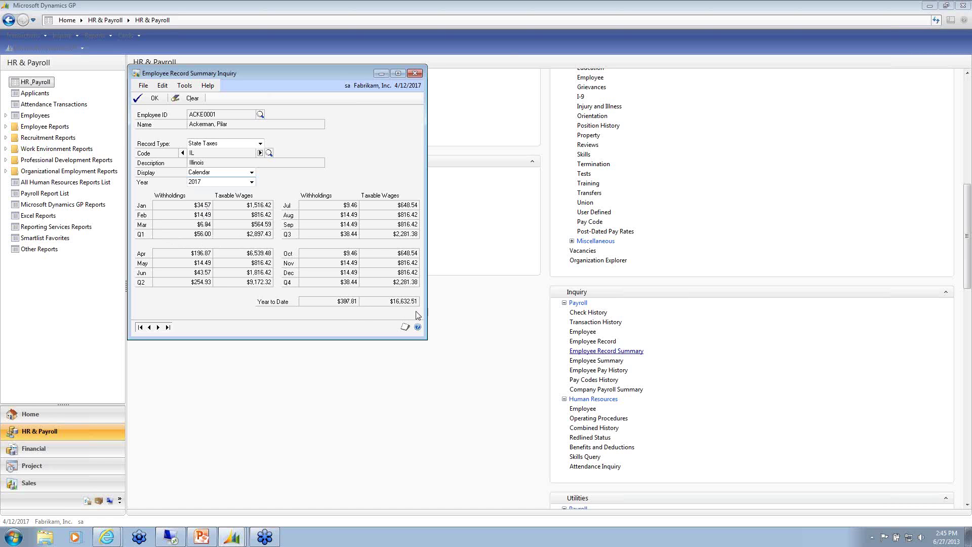
left_click(415, 75)
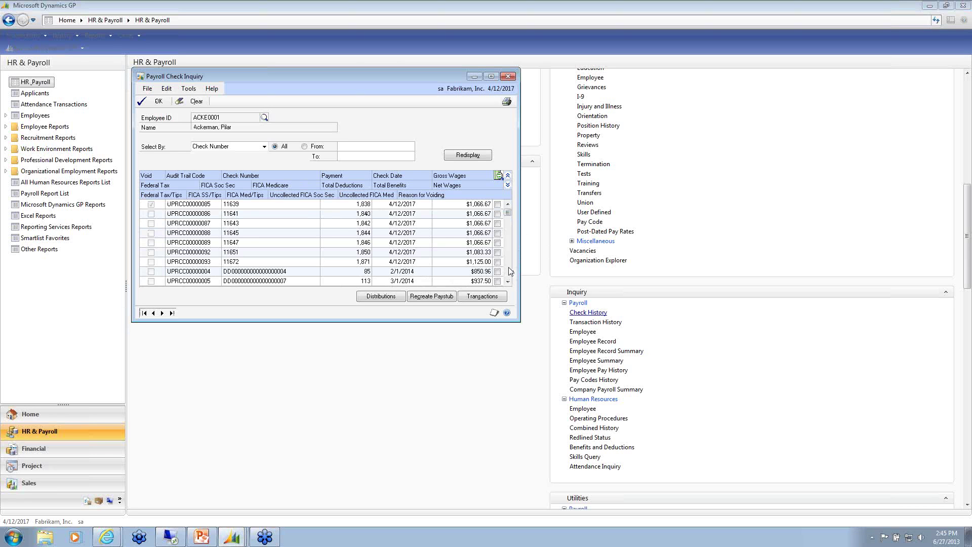
Expand the check details in the employee's check history, and recreate the first listed check's paystub on screen before closing the report
left_click(507, 185)
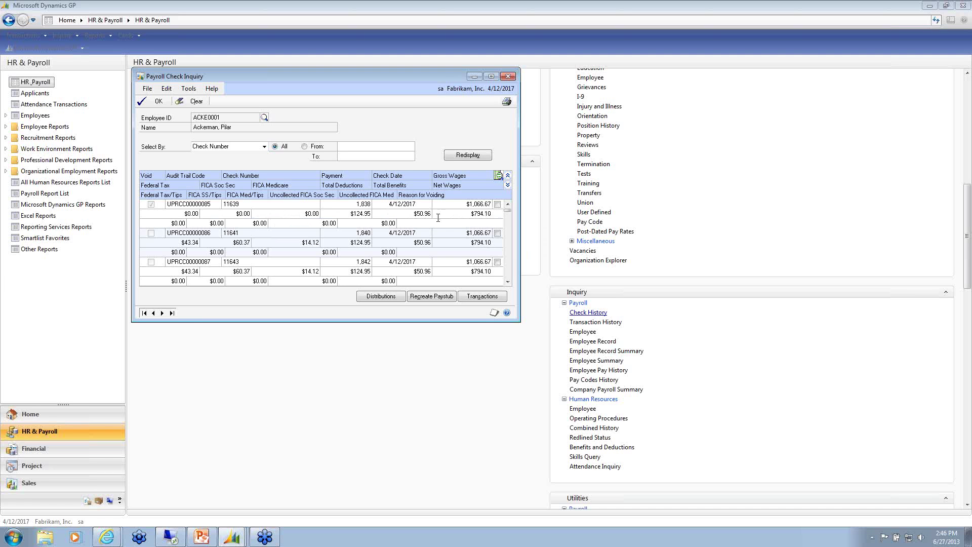
left_click(498, 205)
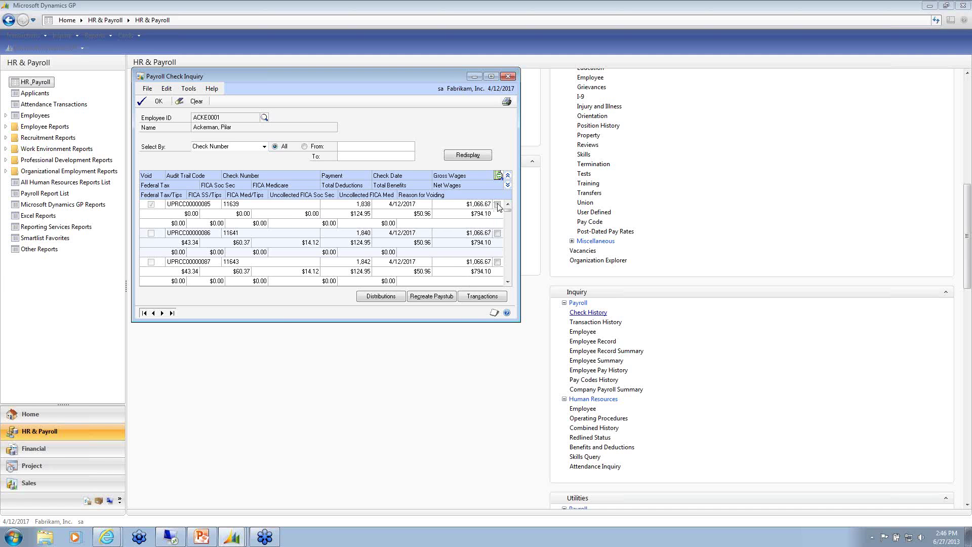
left_click(435, 299)
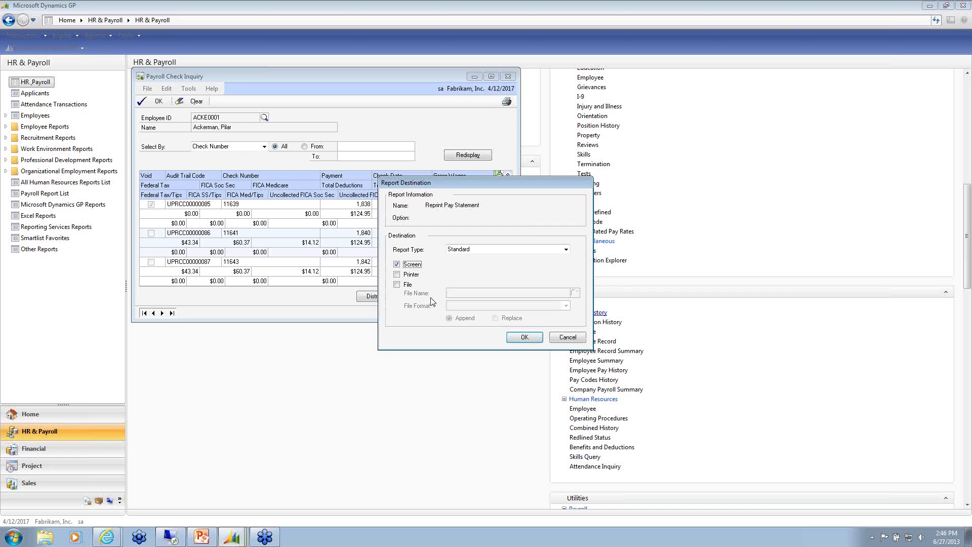
left_click(525, 337)
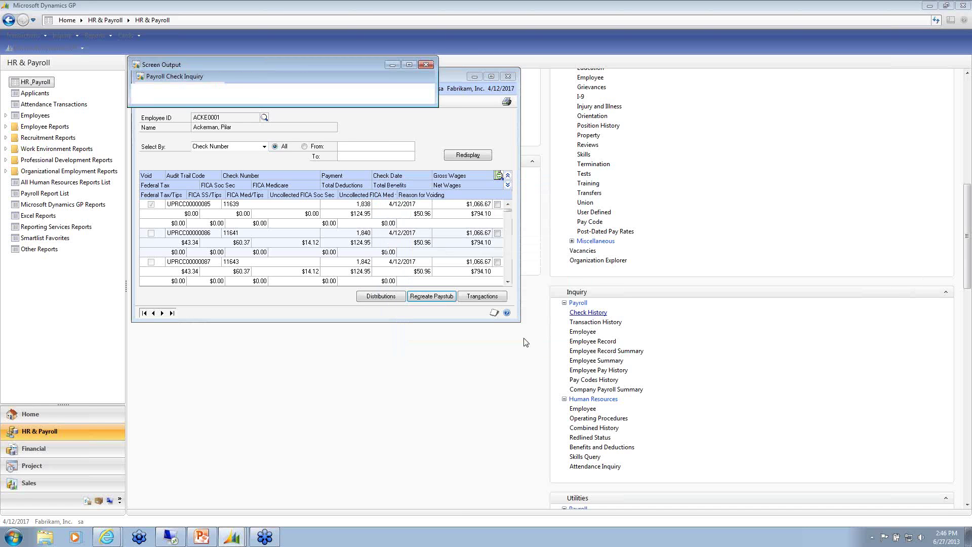
left_click_drag(460, 511, 726, 512)
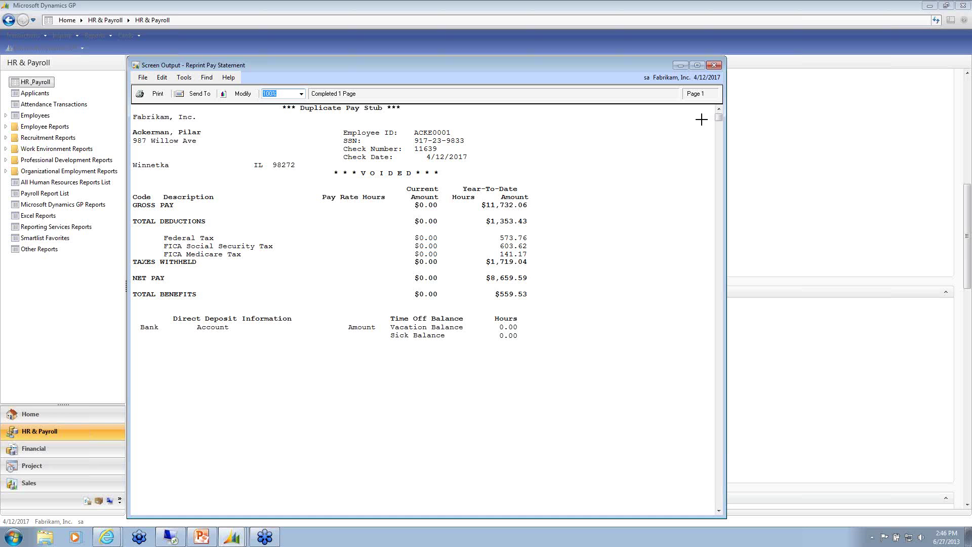
left_click(714, 66)
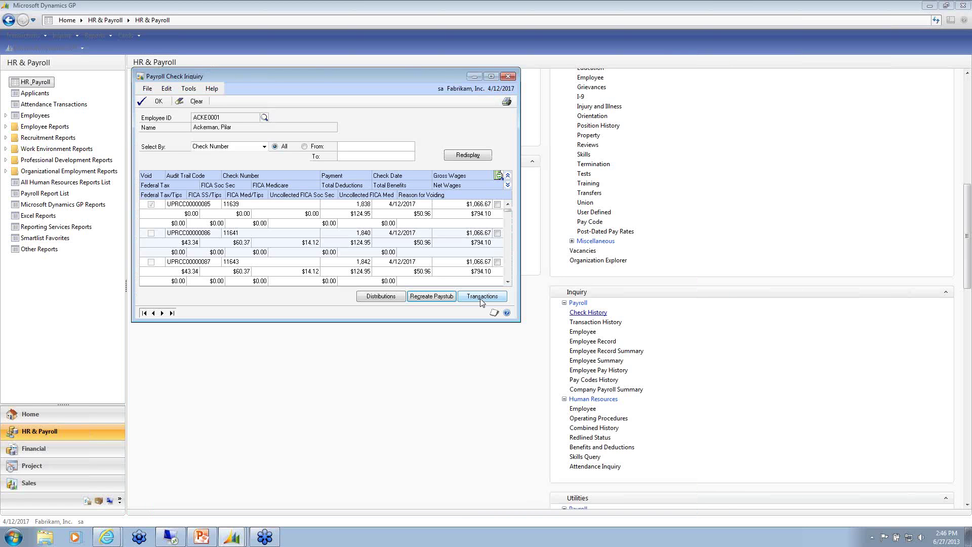
Review the employee's payroll transactions from the check history, and close both the transaction and check inquiries
left_click(481, 298)
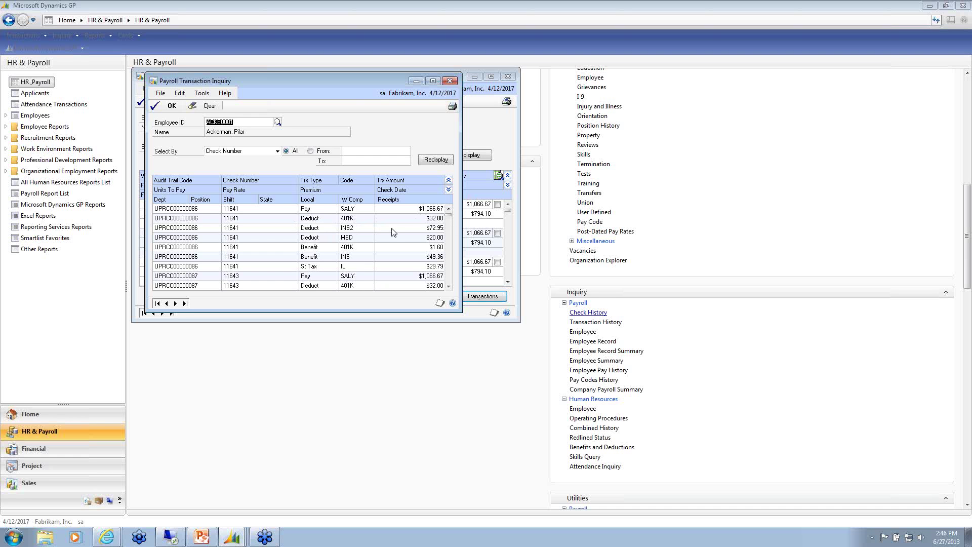
scroll(447, 284, "down", 2)
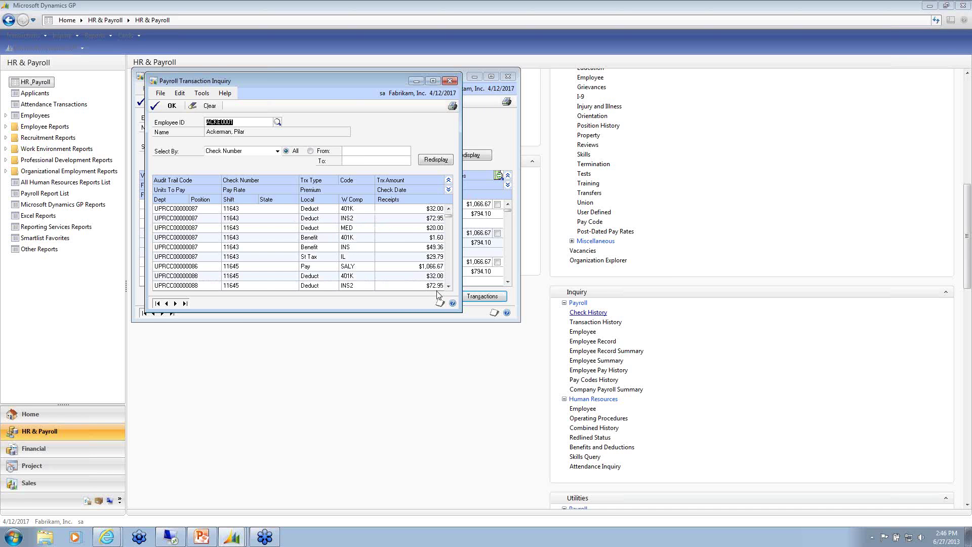
left_click(449, 82)
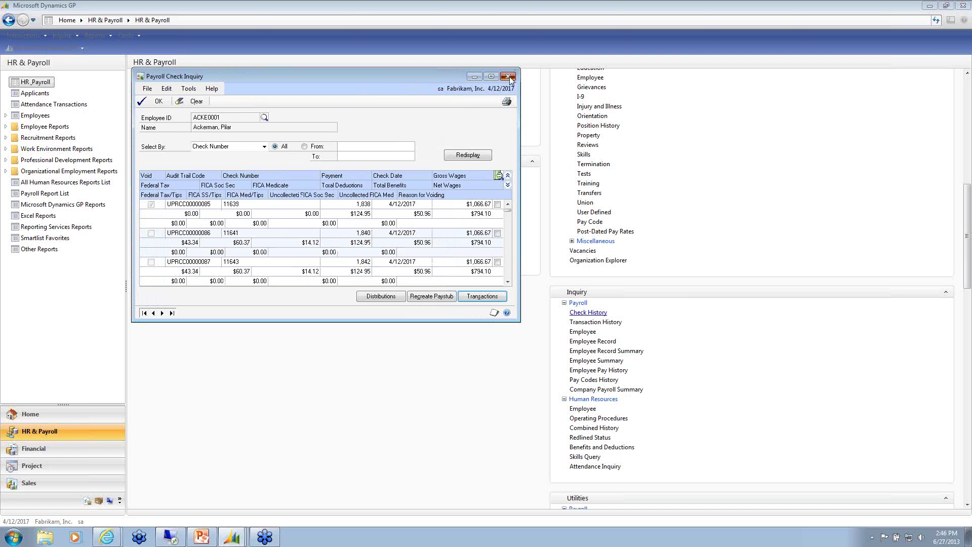
left_click(509, 77)
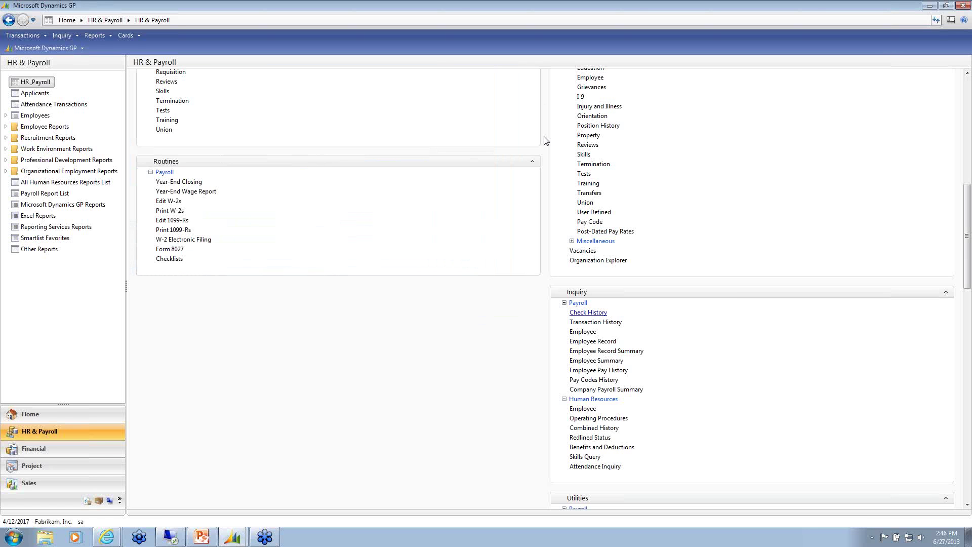